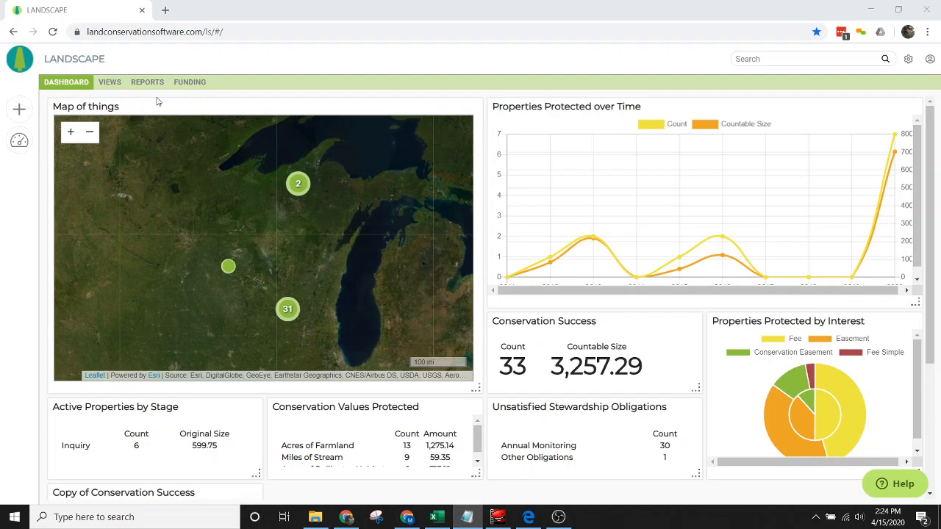
Step: Open the Issues view and examine all pages of the sample All Issues report in Issues_Report.pdf, ending back on the view
click(110, 81)
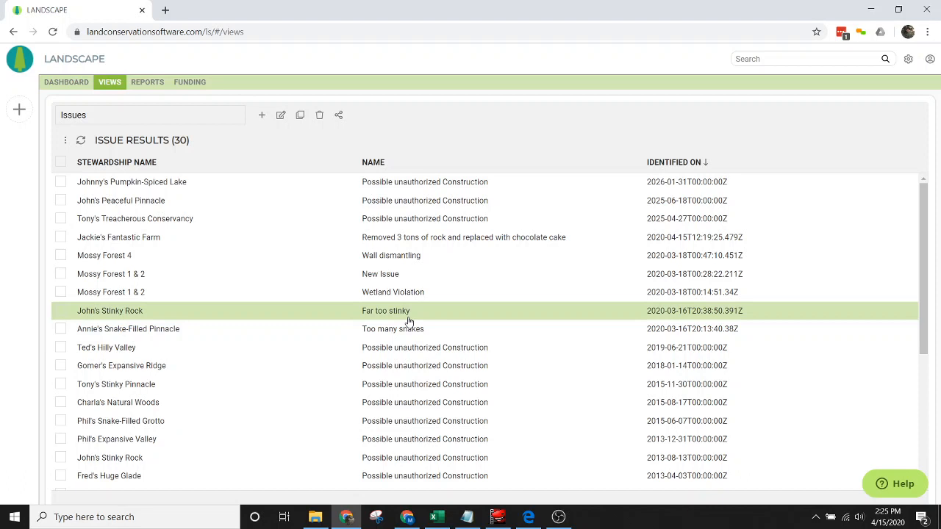
key(alt+Tab)
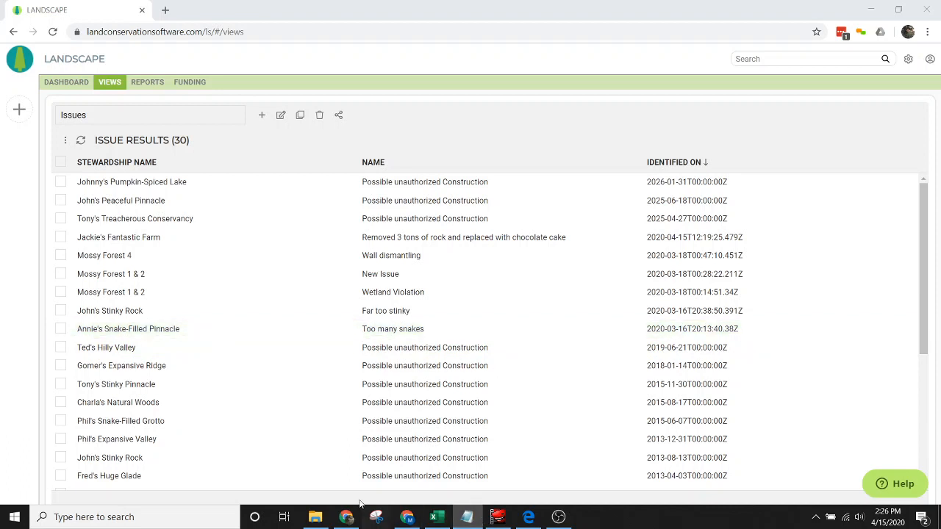
click(506, 441)
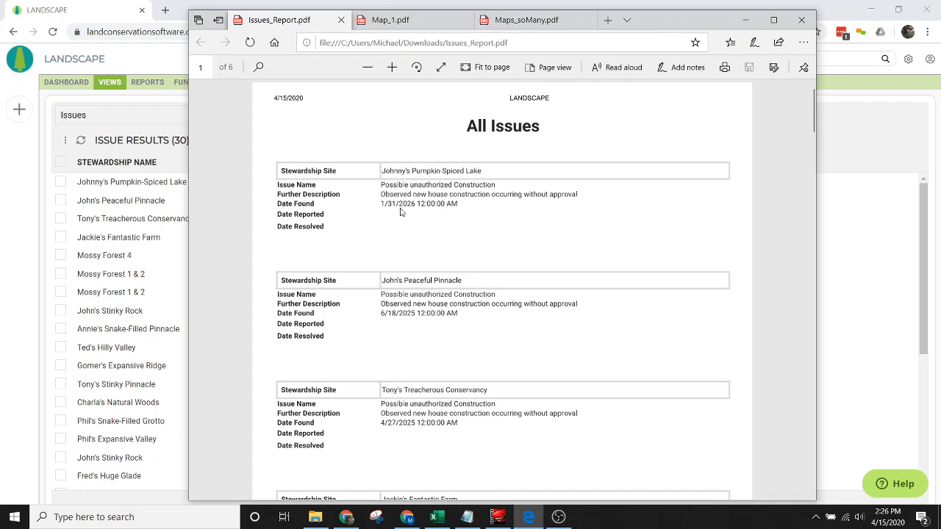
scroll(416, 319, down, 20)
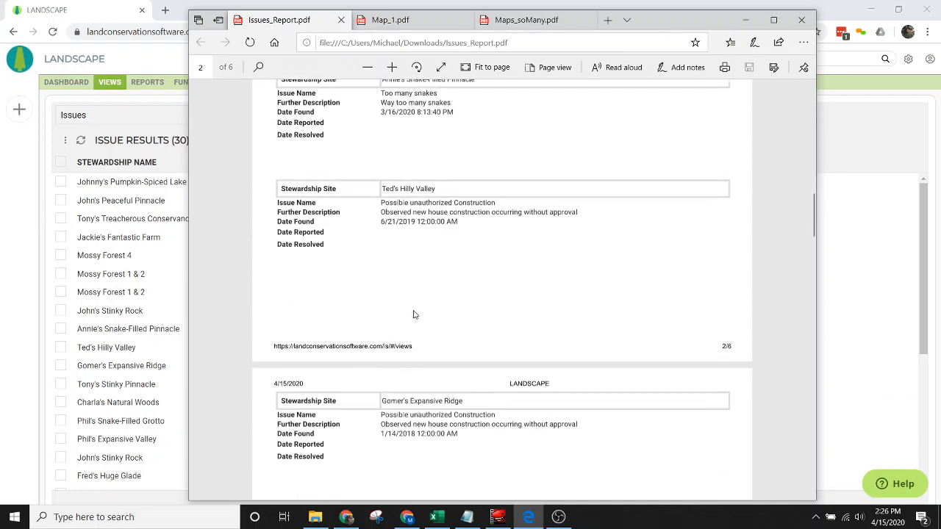
scroll(416, 318, down, 20)
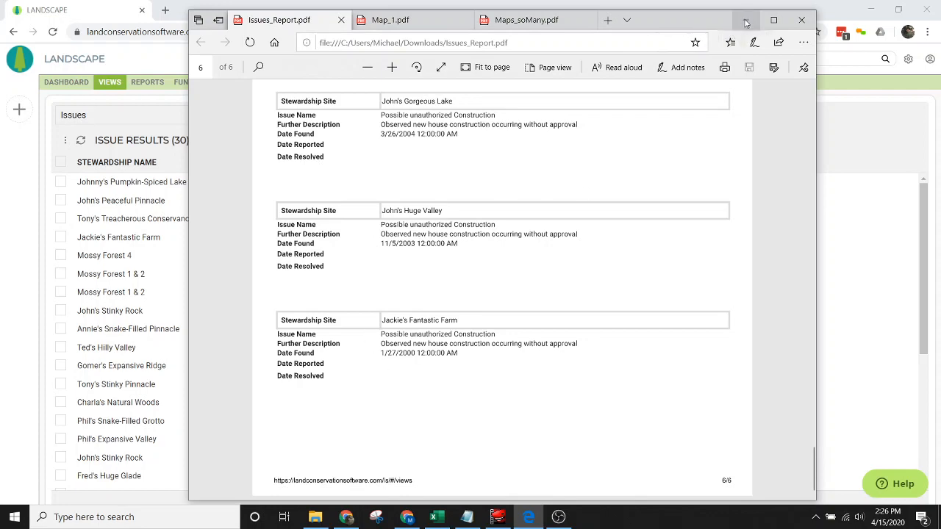
scroll(506, 318, up, 15)
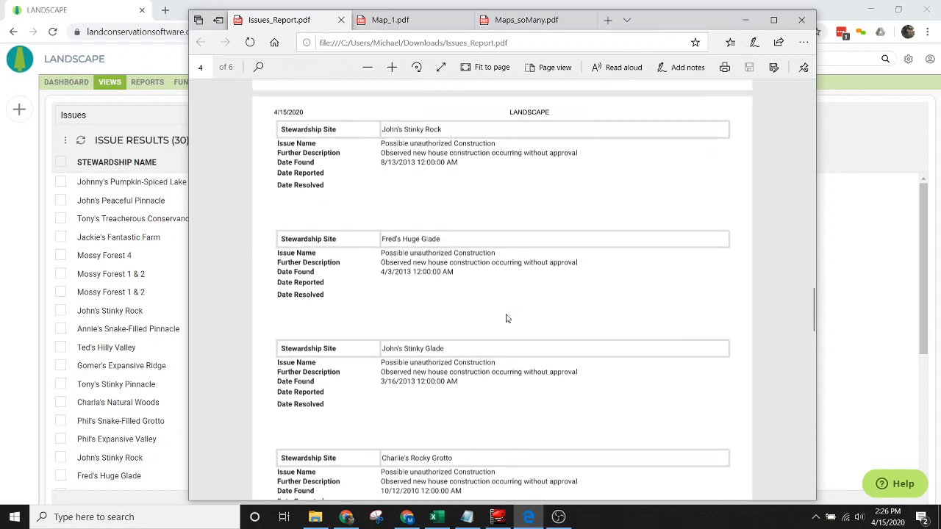
scroll(506, 319, up, 15)
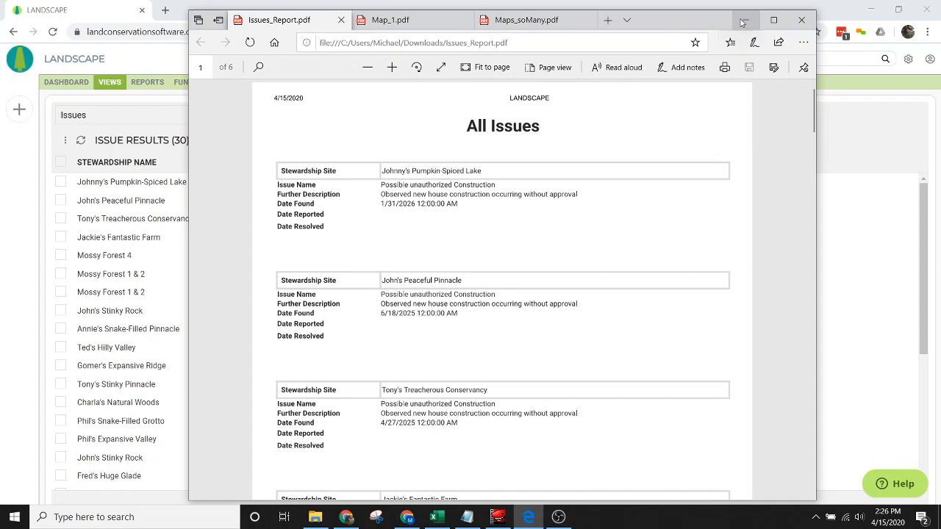
click(743, 21)
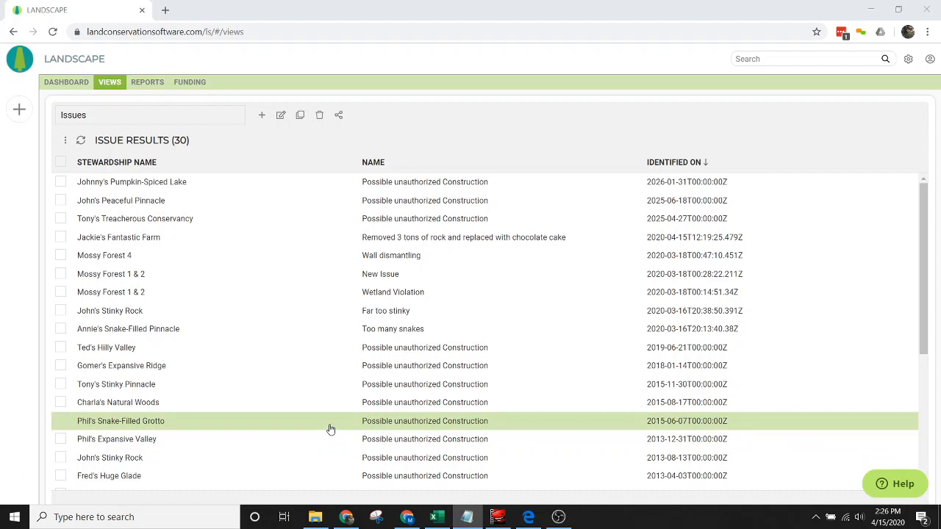
Step: Create a new report template and widen the page preview so the full page width fits
click(158, 87)
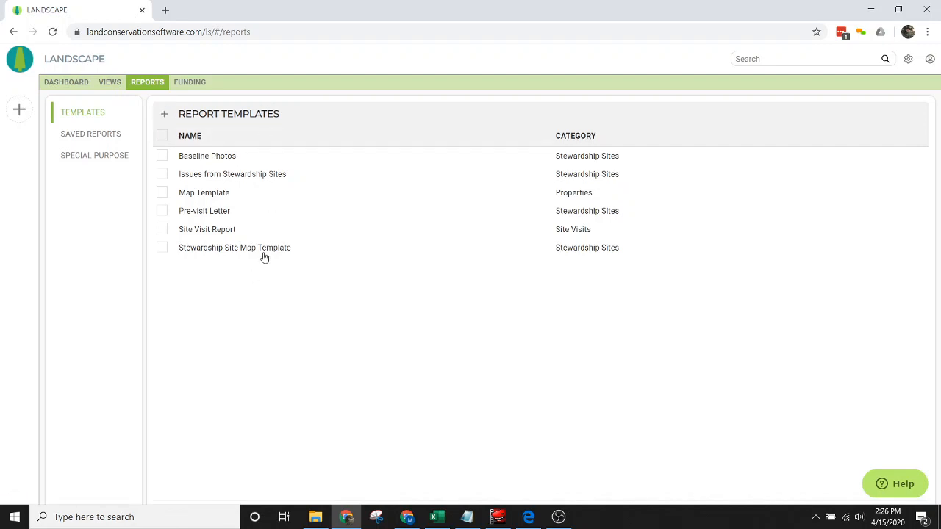
click(165, 116)
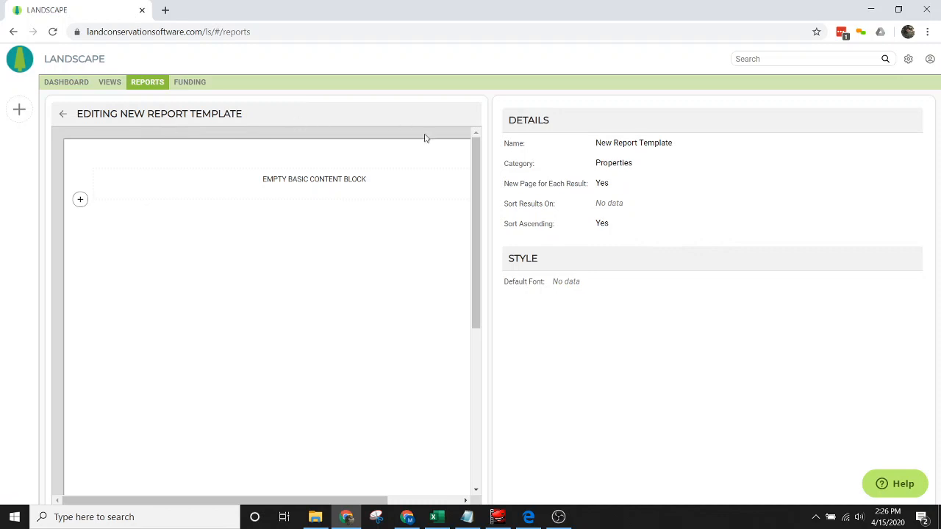
drag(495, 168, 542, 180)
mouse_move(504, 183)
mouse_down()
mouse_move(497, 190)
mouse_move(518, 193)
mouse_up()
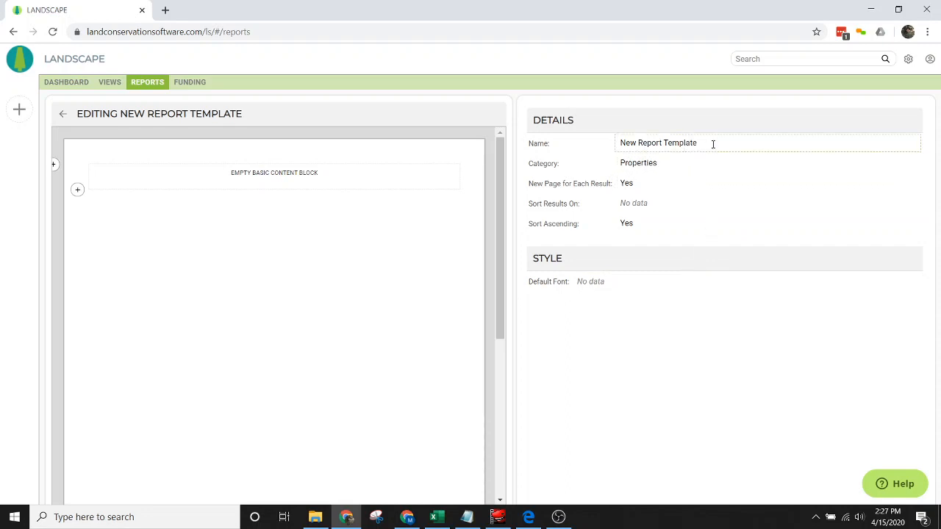
Step: Name the report template "Issues Report" and set its category to Issues
drag(711, 144, 578, 147)
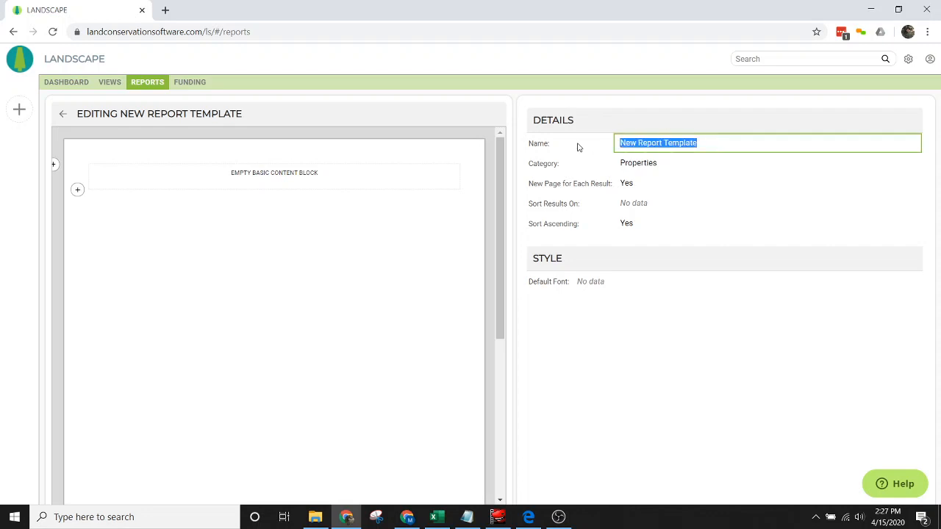
text(Issues Repor)
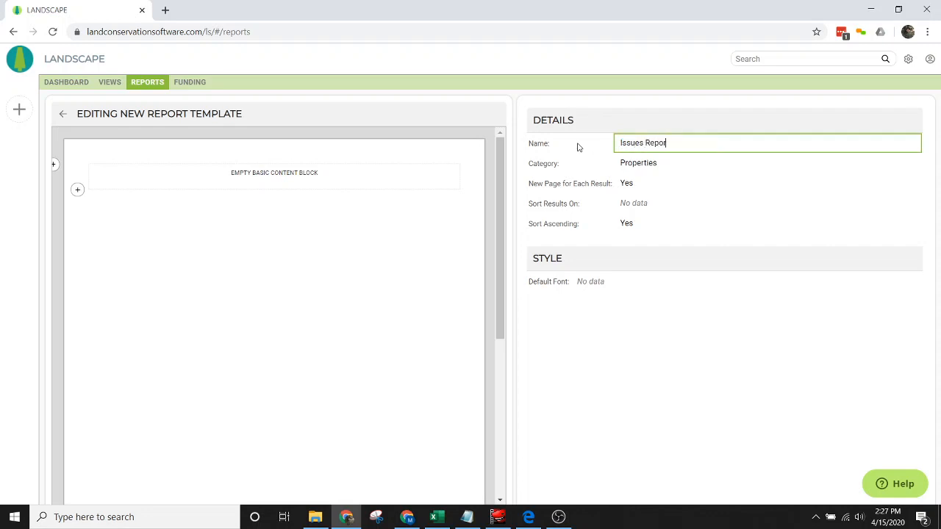
text(t)
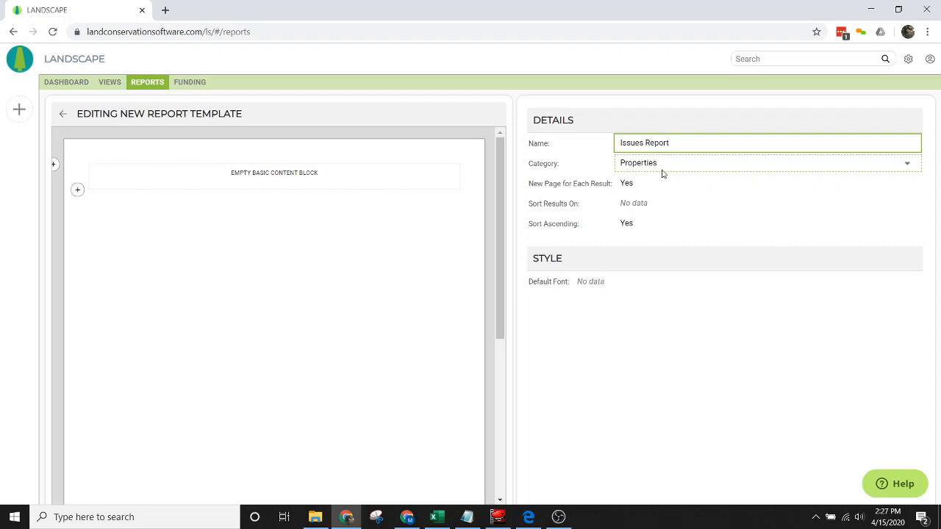
click(663, 171)
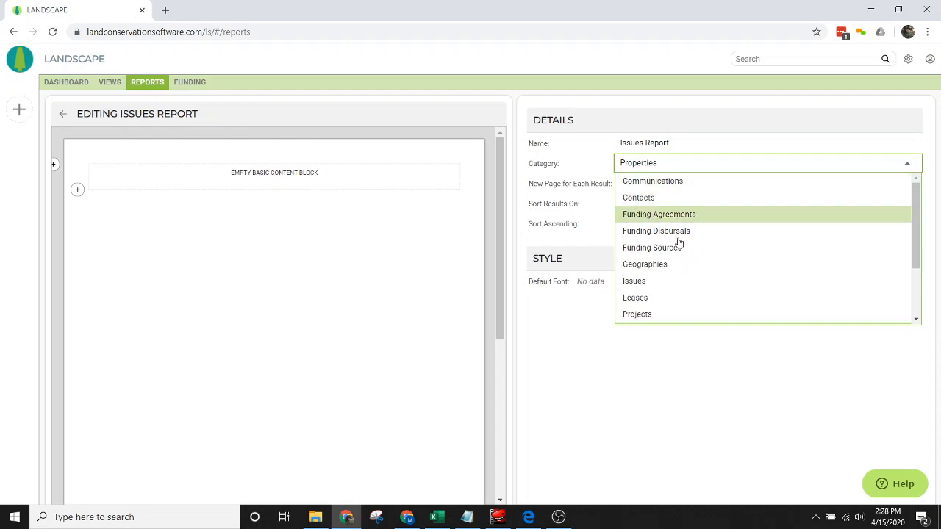
click(657, 283)
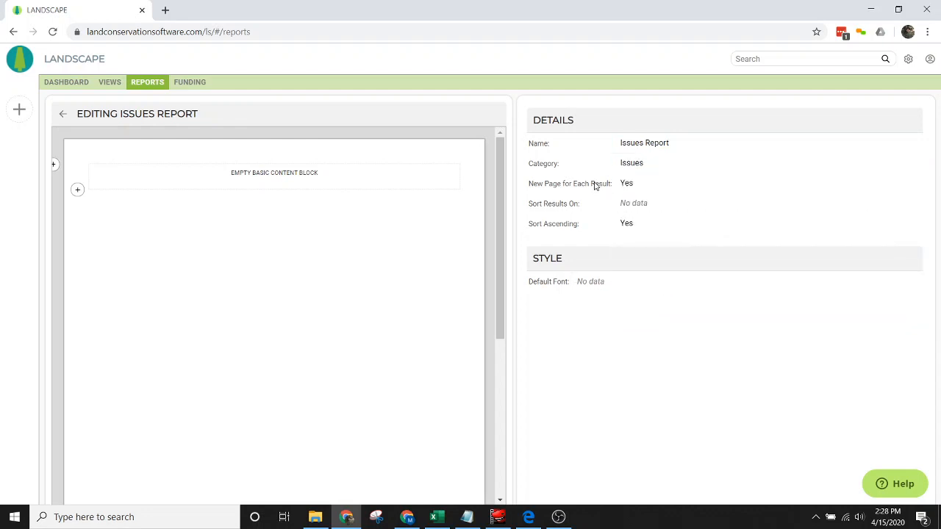
click(636, 165)
click(645, 280)
Step: Set New Page for Each Result to No and sort the results on Identified On with Sort Ascending set to No
click(657, 189)
click(653, 219)
click(670, 206)
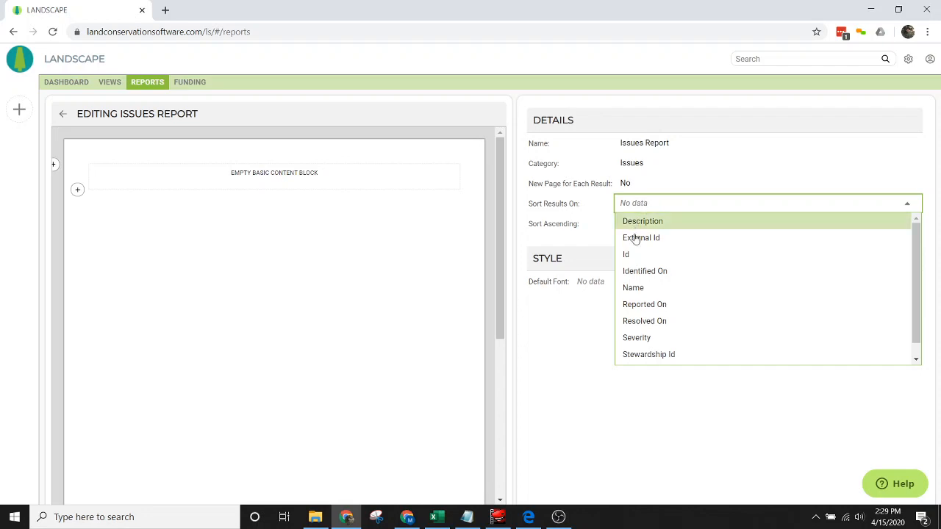
click(651, 279)
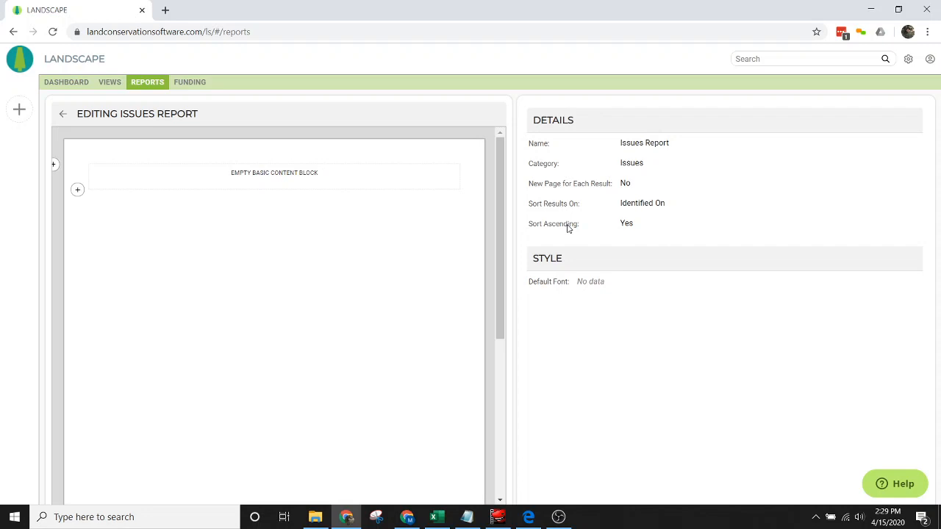
click(698, 224)
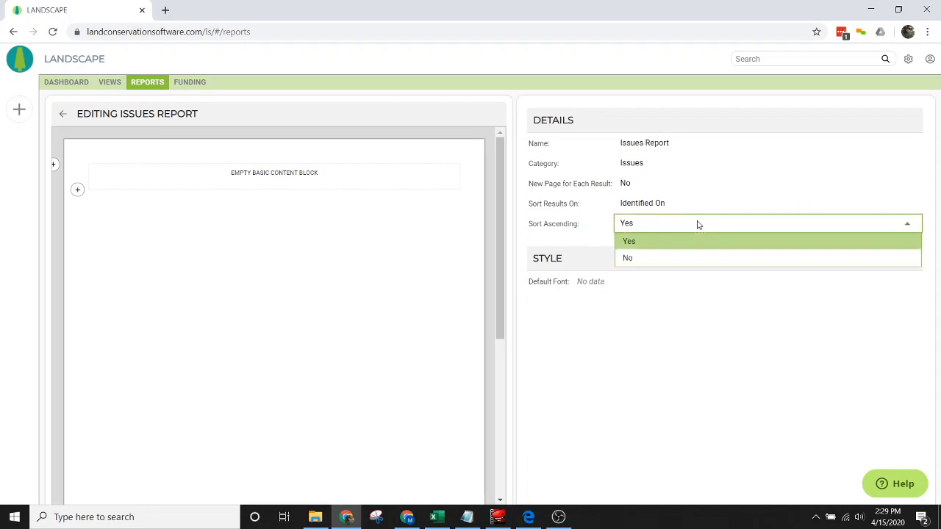
click(692, 259)
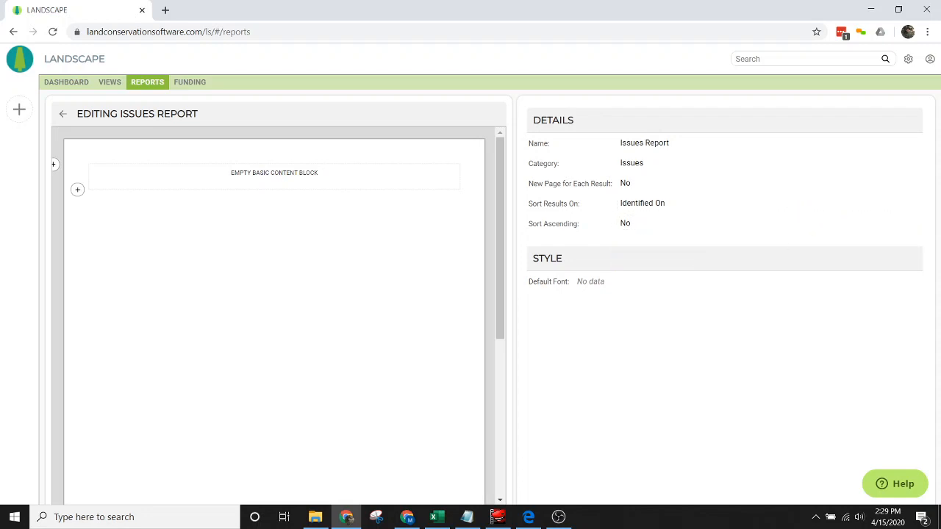
Step: Add a Report Header block above the empty basic content block
key(alt+Tab)
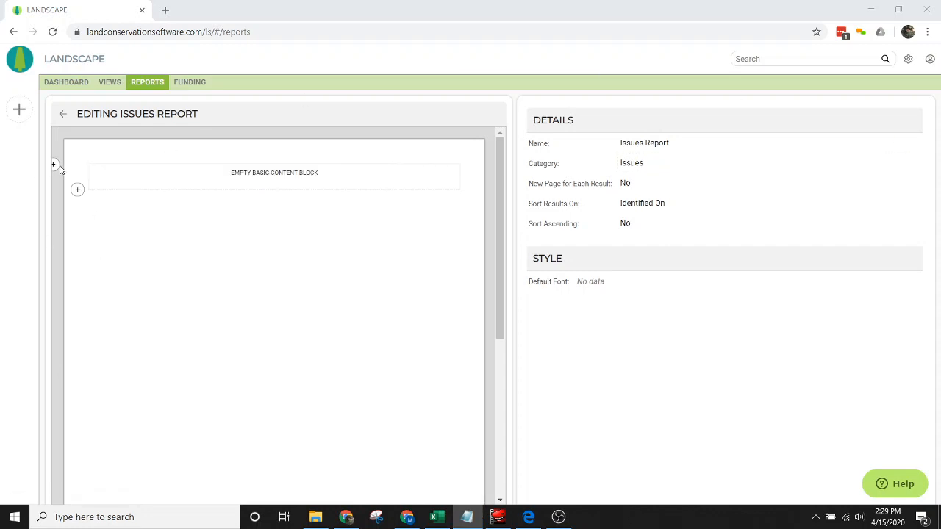
click(55, 167)
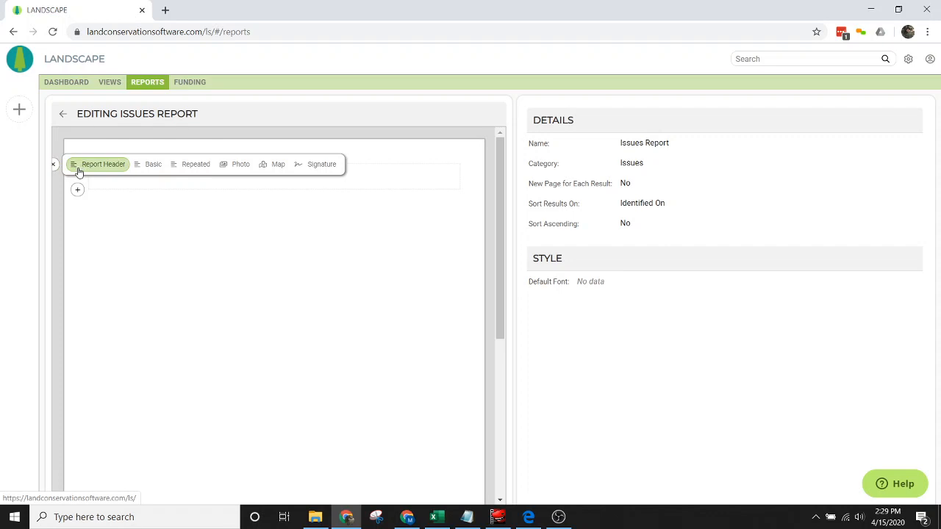
click(79, 170)
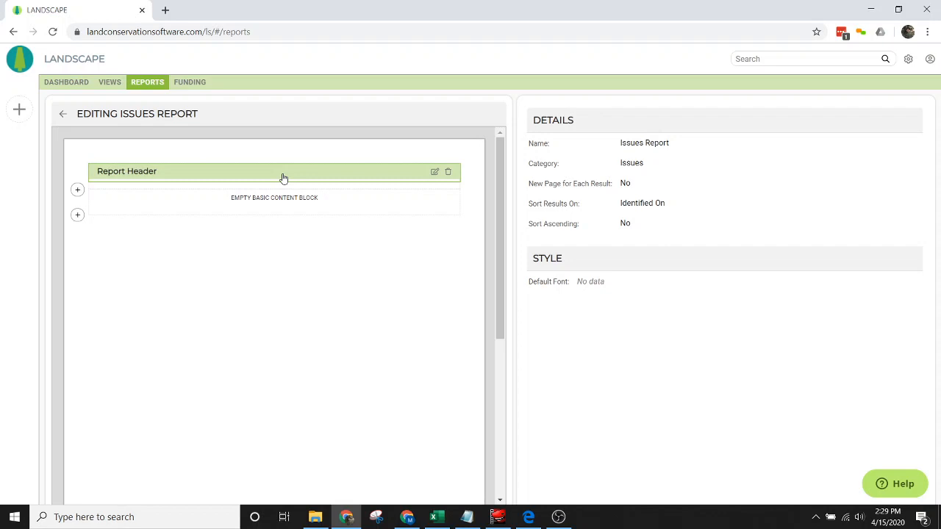
Step: Enter "Issues Report" as the content of the report header block
click(282, 178)
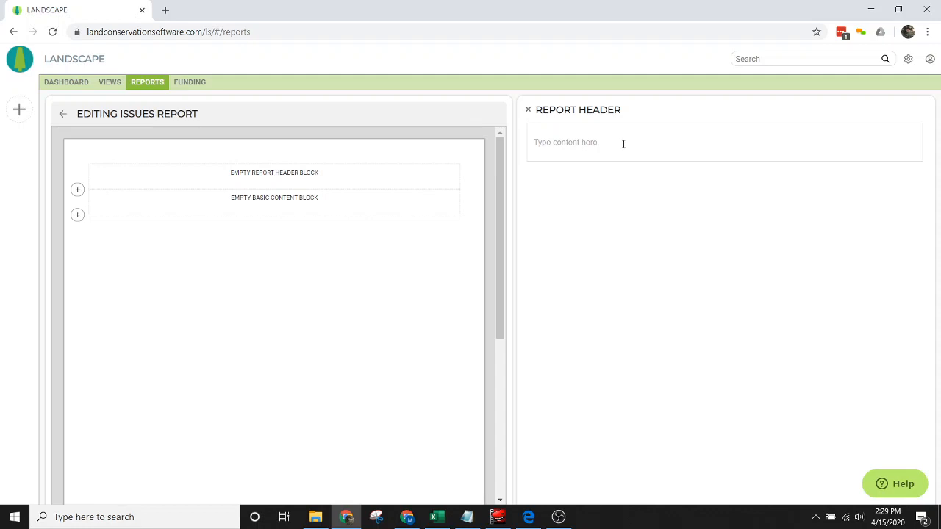
mouse_move(277, 179)
click(612, 144)
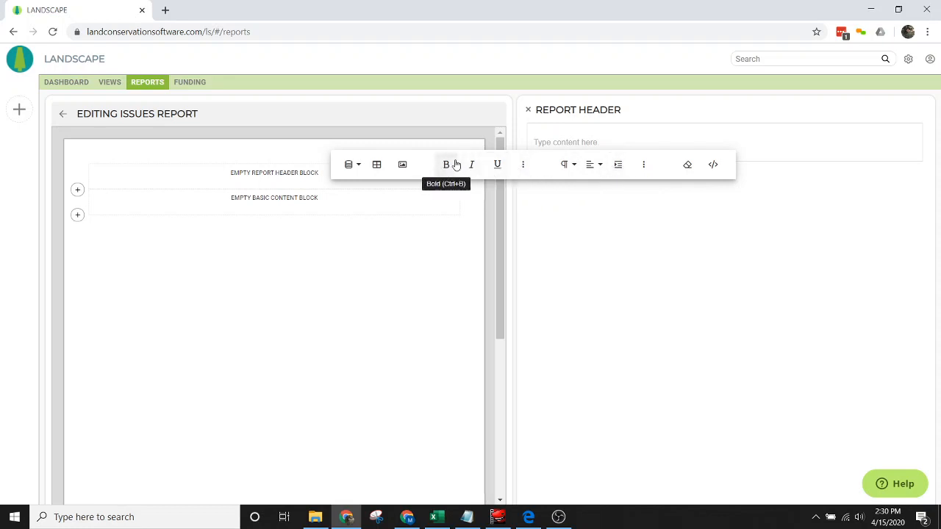
click(522, 170)
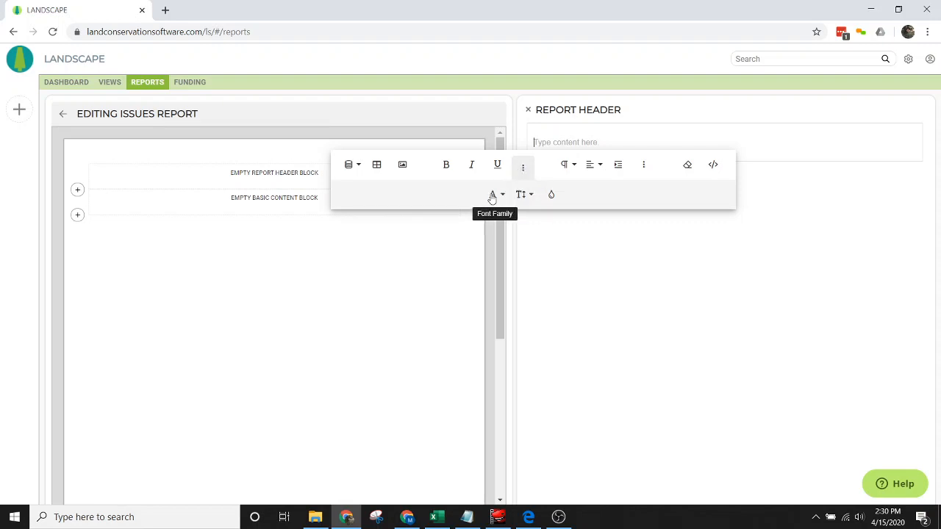
click(520, 171)
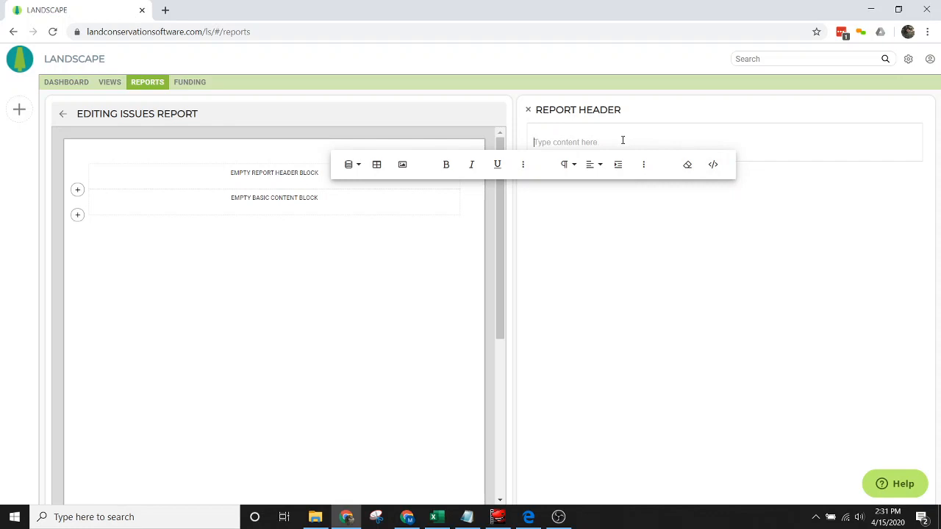
text(Issues Re)
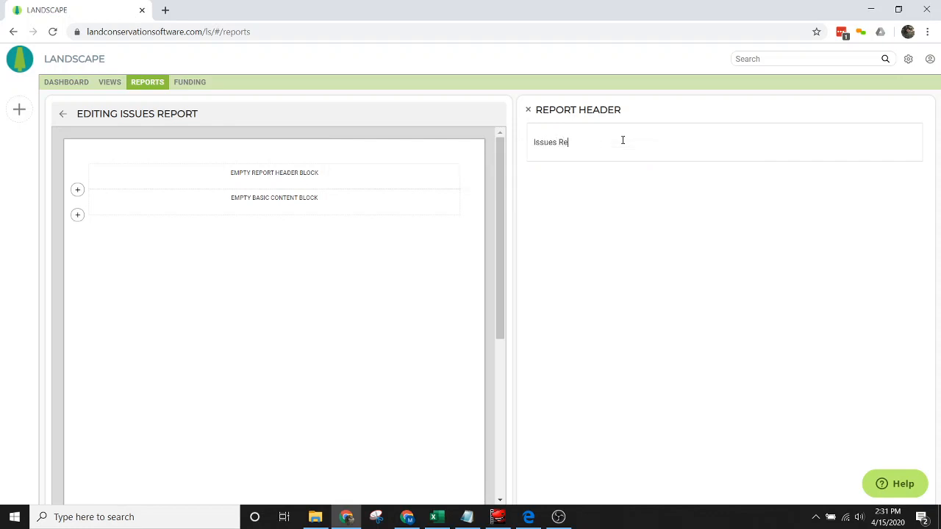
text(port)
Step: Center the report header text and format it as Heading 1
click(620, 140)
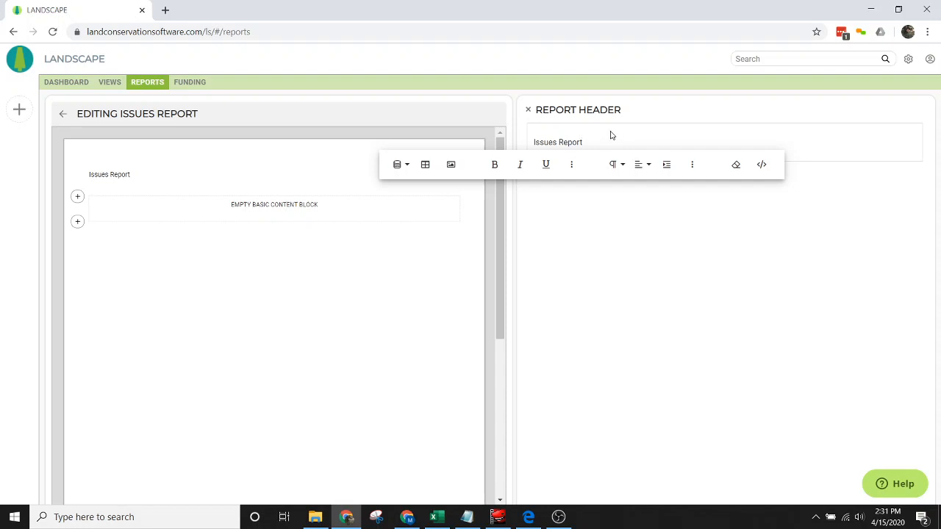
click(648, 171)
click(645, 197)
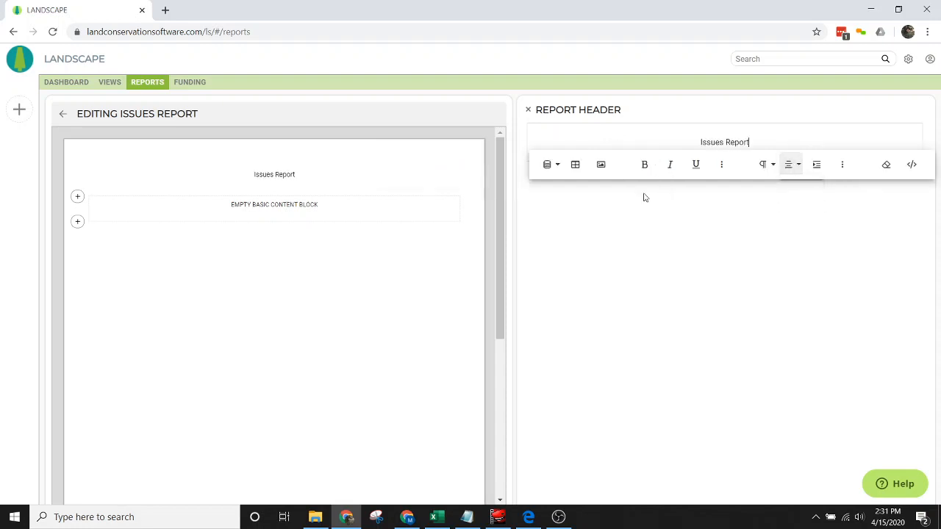
click(774, 167)
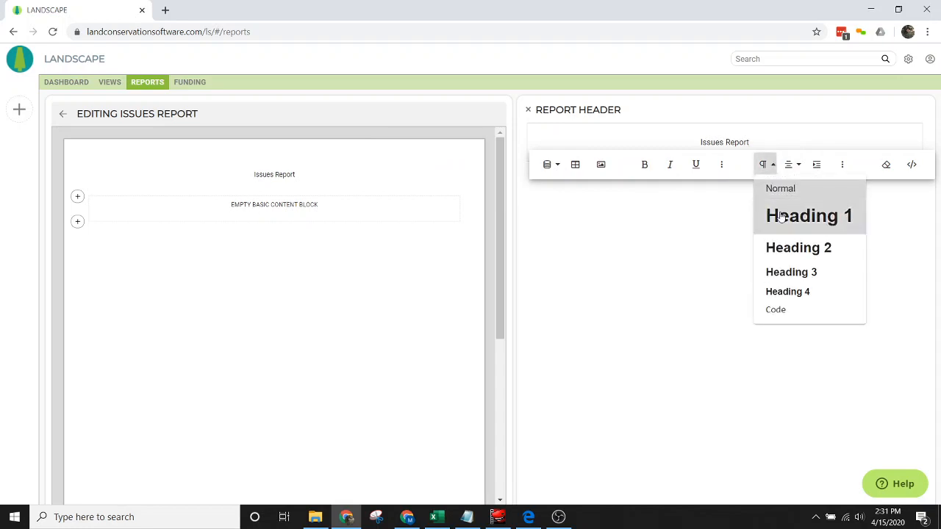
click(780, 215)
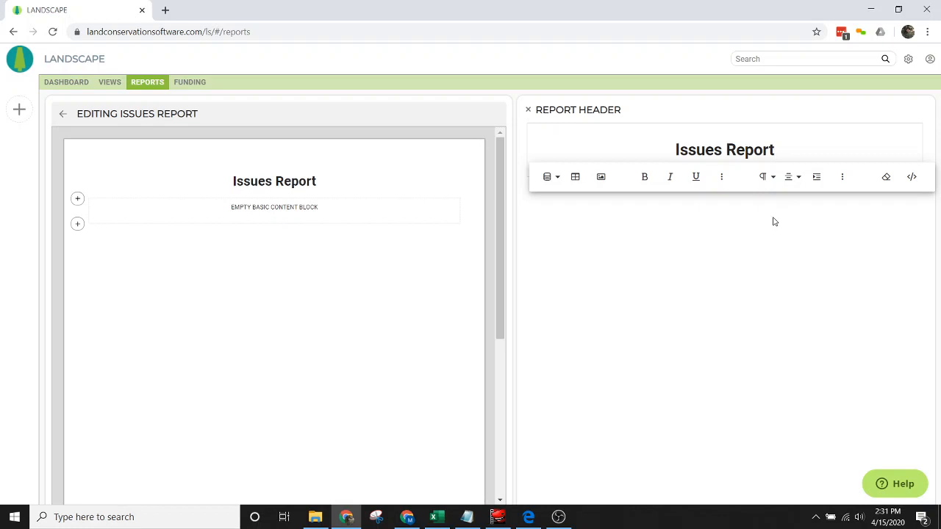
click(774, 221)
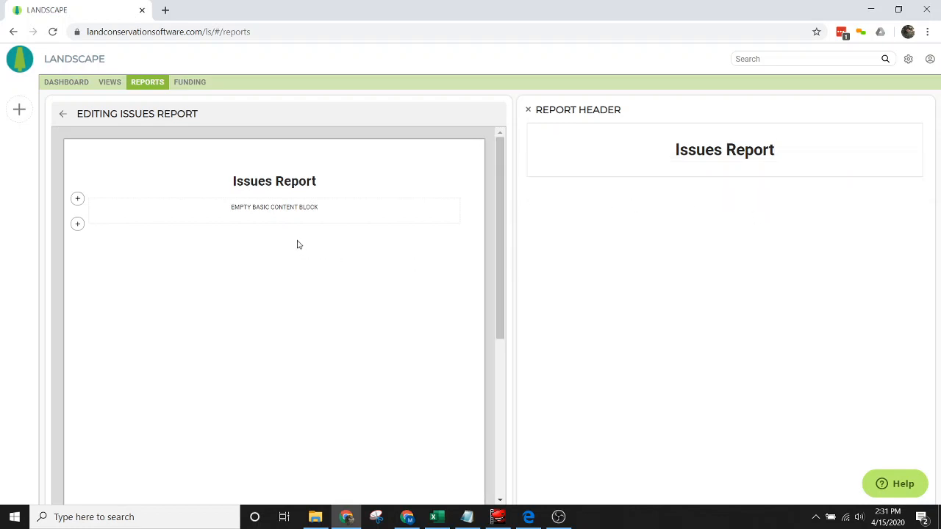
Step: Show the content block types that can be added below the empty basic content block
mouse_move(244, 218)
mouse_move(79, 235)
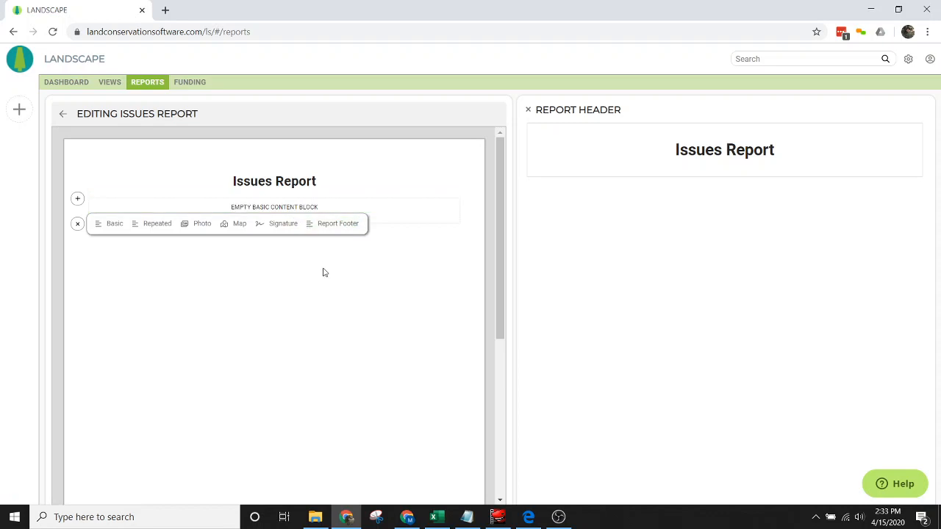
click(170, 212)
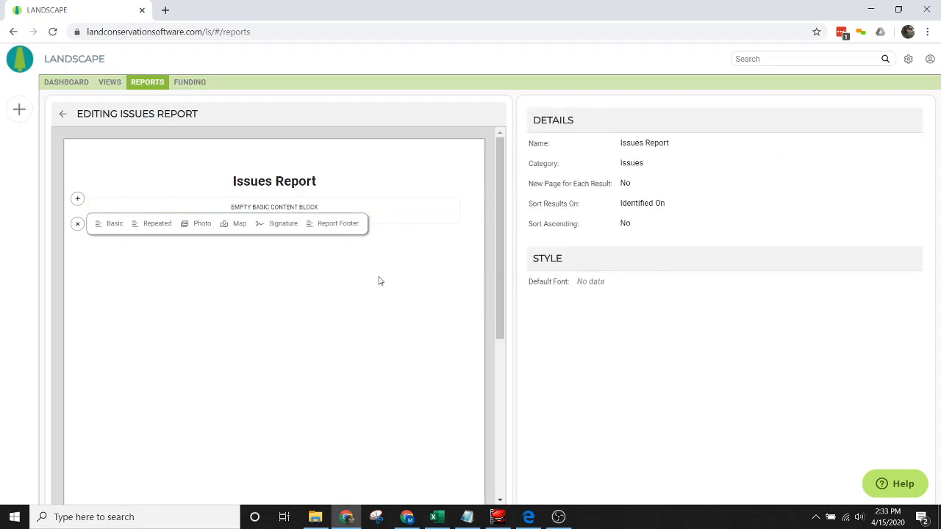
Step: Dismiss the block type choices and open the empty basic content block for editing
click(88, 225)
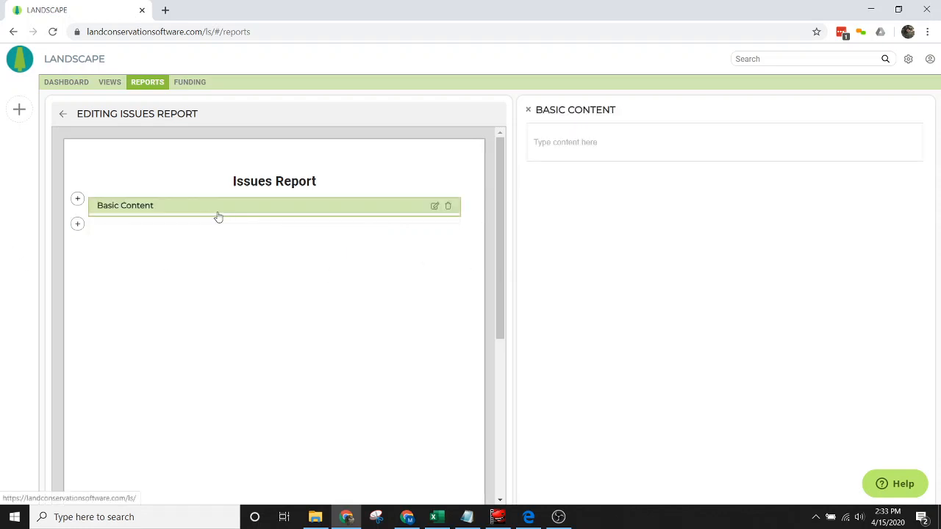
click(209, 210)
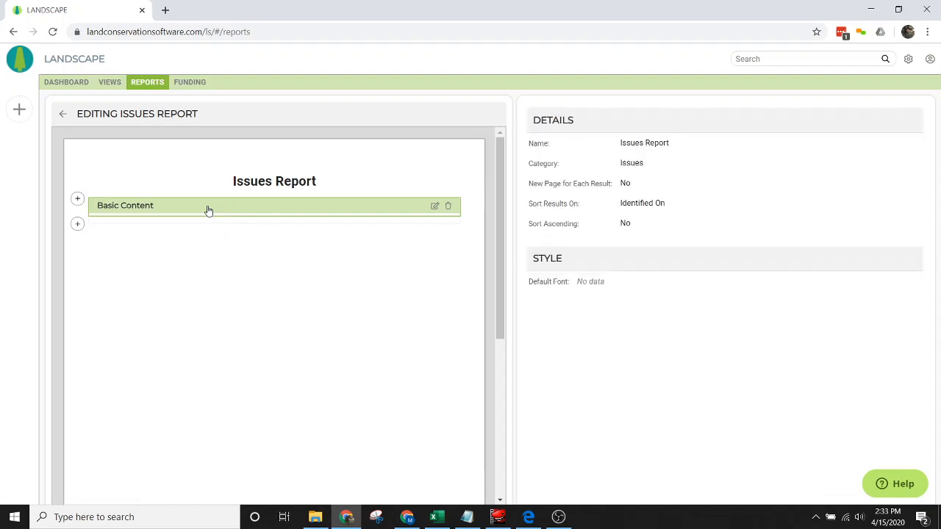
click(210, 210)
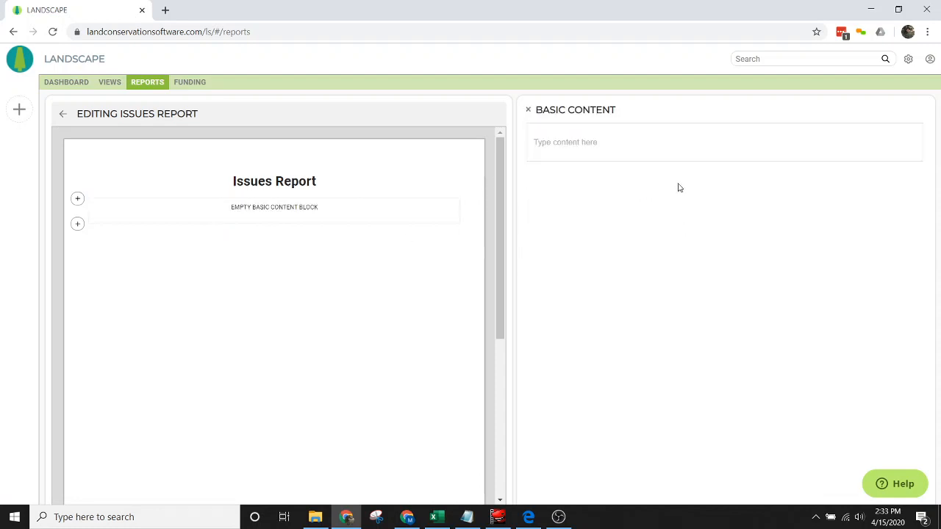
mouse_move(301, 208)
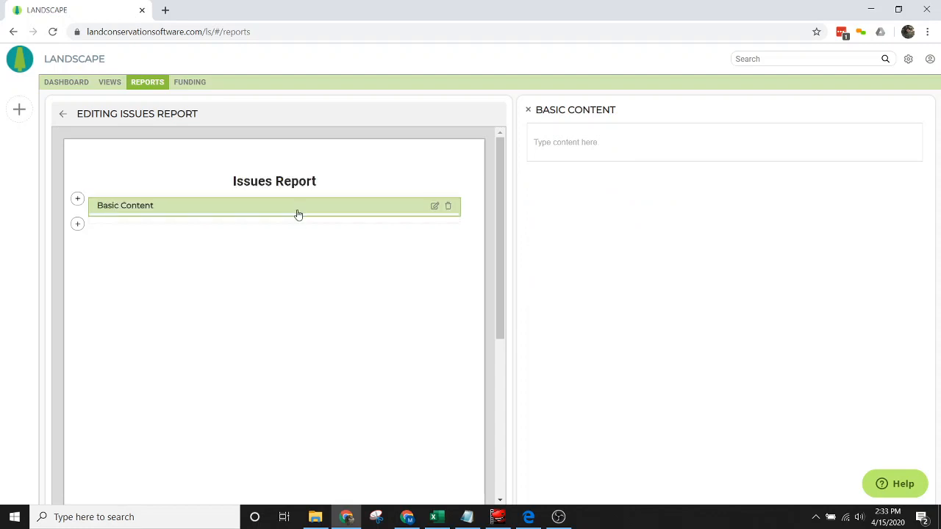
Step: Switch to Microsoft Edge to examine the issue layout in Issues_Report.pdf, and return to the report editor
key(alt+Tab)
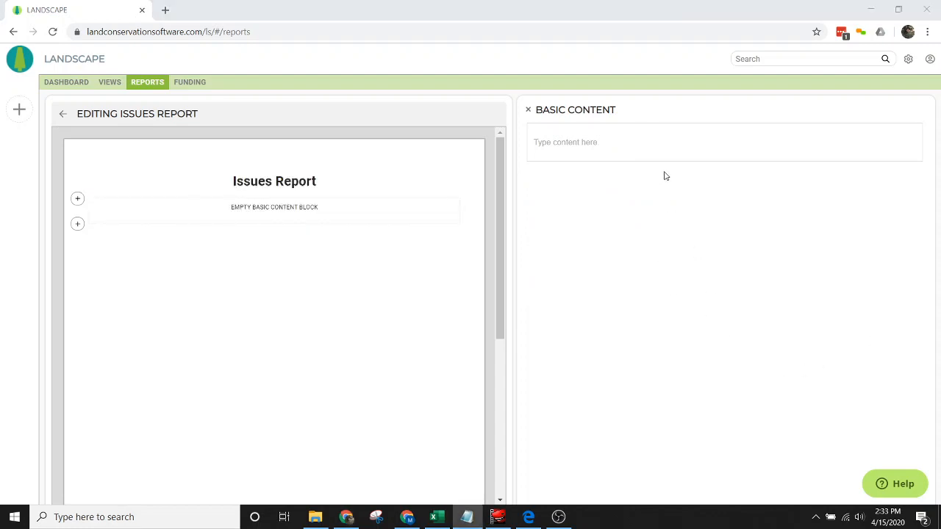
click(657, 142)
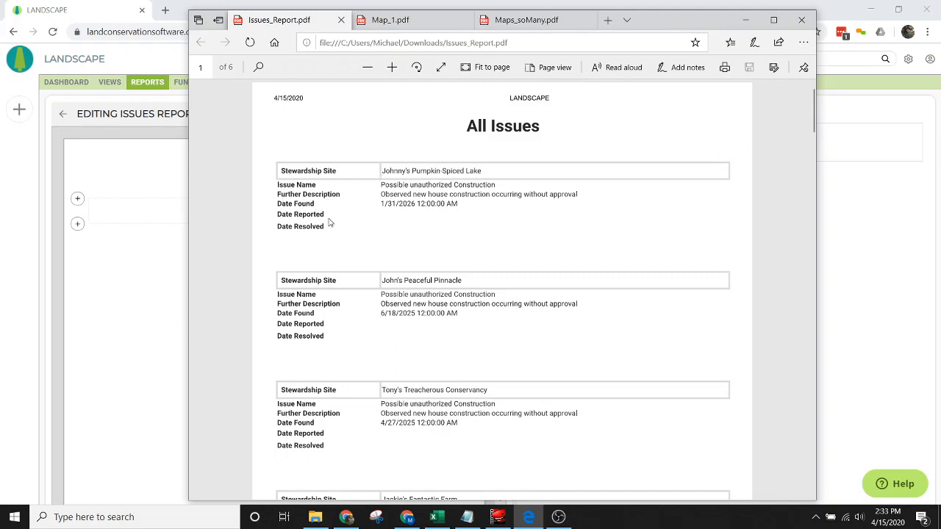
click(755, 26)
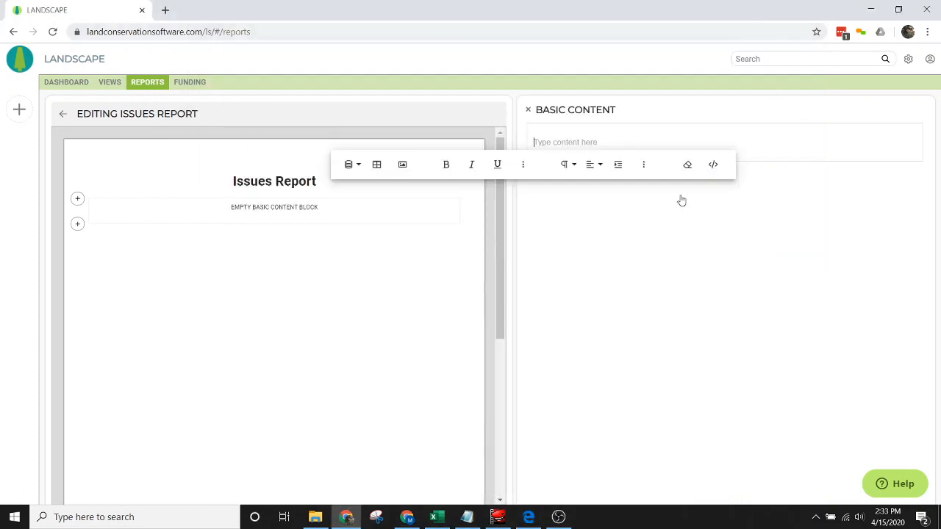
click(590, 142)
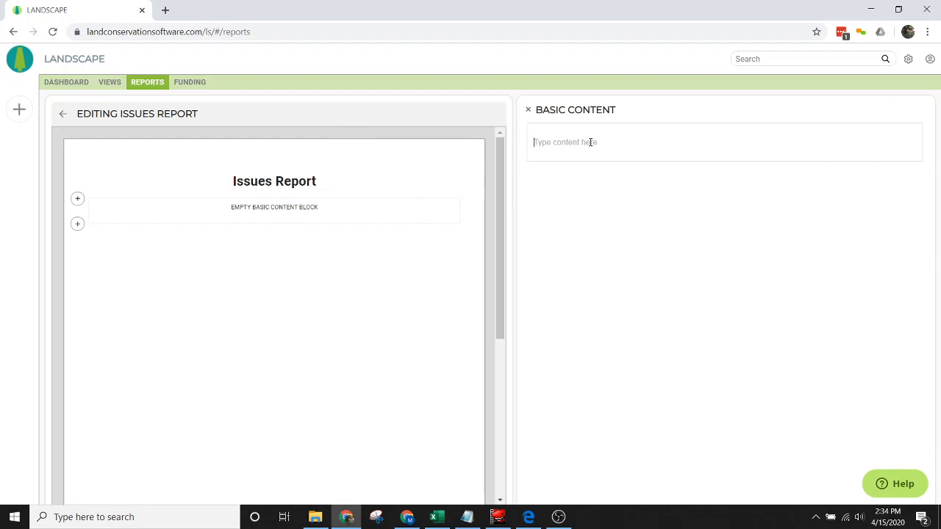
click(591, 143)
click(528, 517)
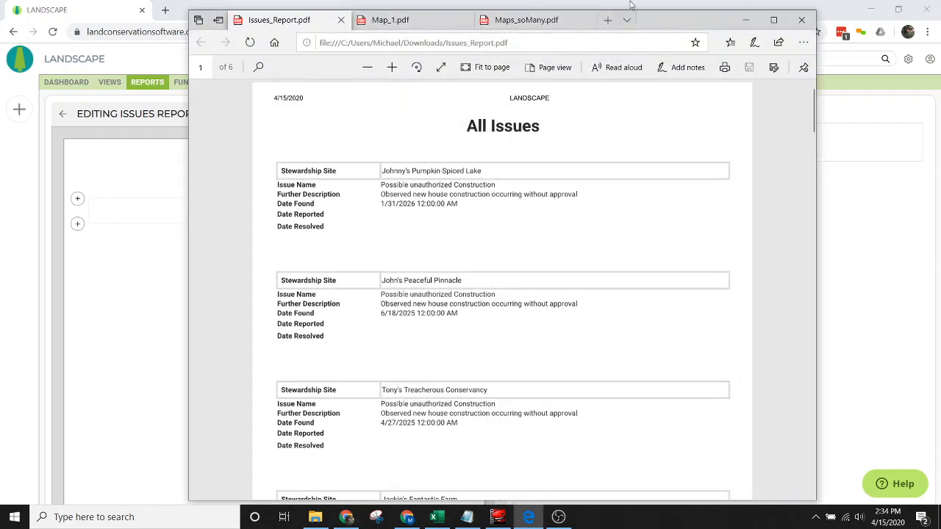
drag(655, 25, 940, 16)
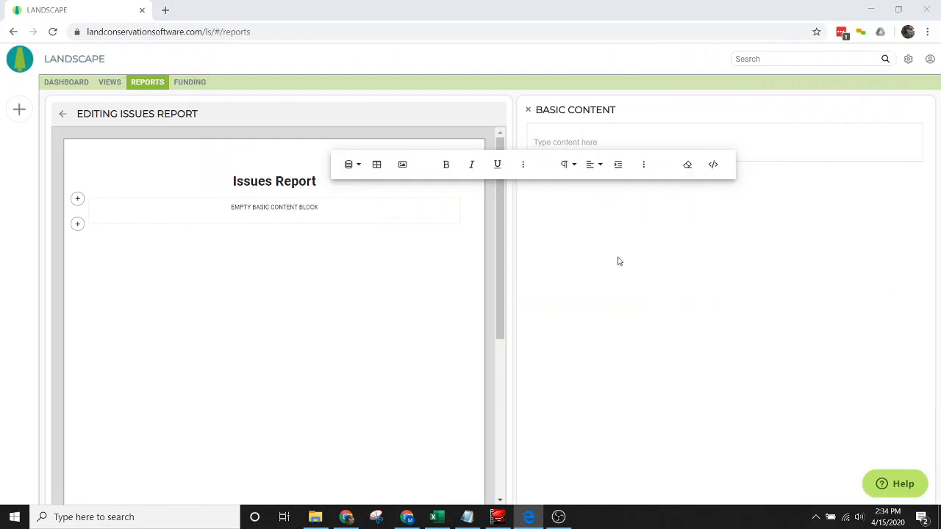
Step: Try listing "Stewardship Site", "Issue Name" and "Further Description" as plain text lines in the basic content block, and delete them
click(610, 138)
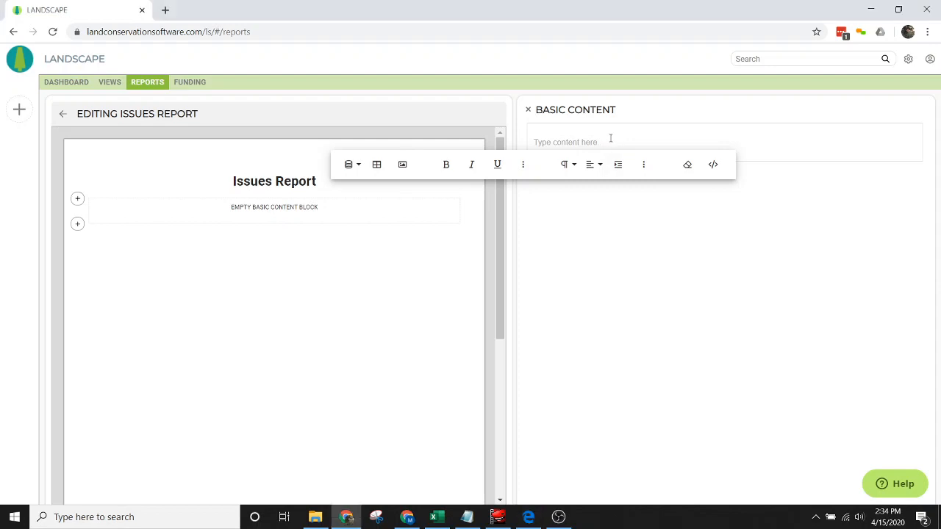
text(Issu)
key(BackSpace)
key(BackSpace)
key(BackSpace)
key(BackSpace)
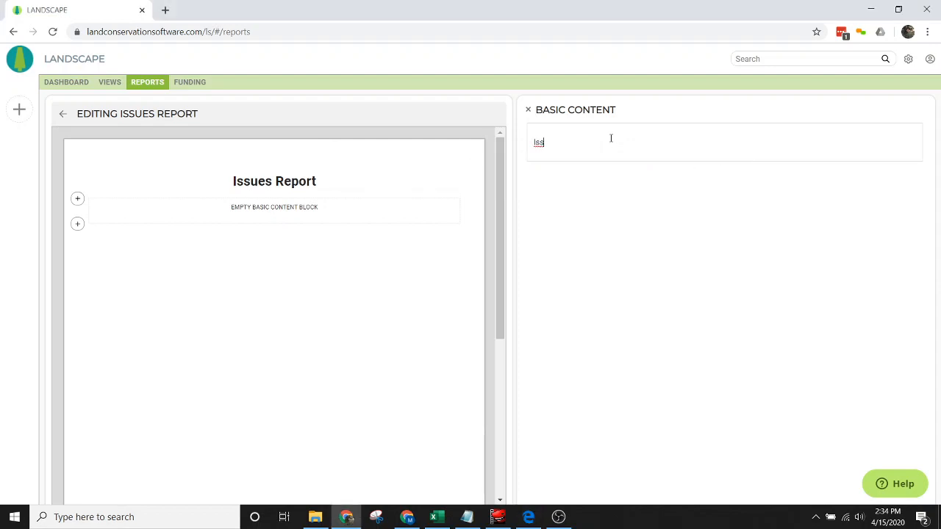
text(Stewardship Site)
key(Return)
text(Issu)
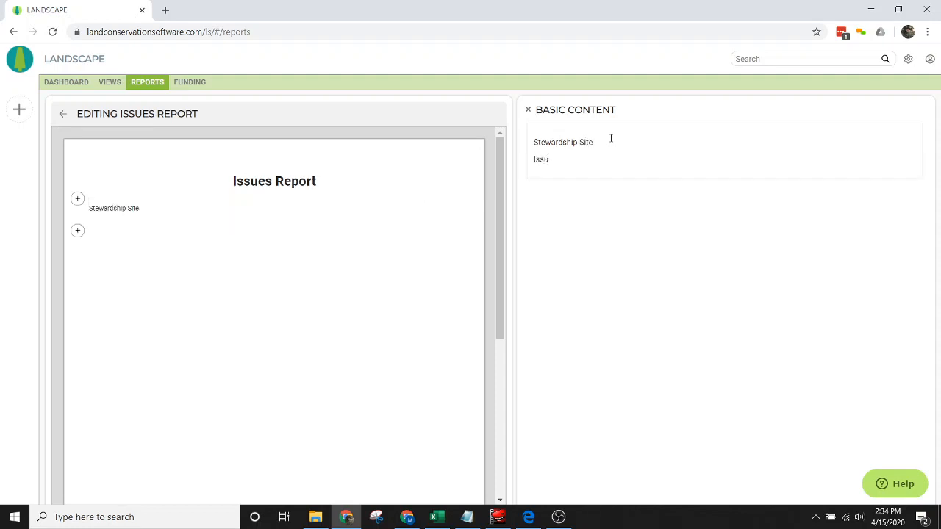
text(e Name)
key(Return)
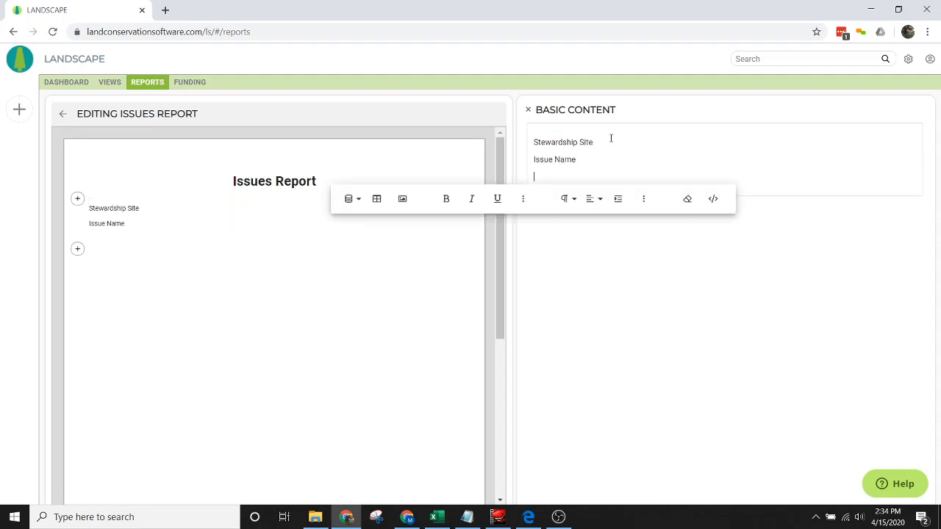
text(Further)
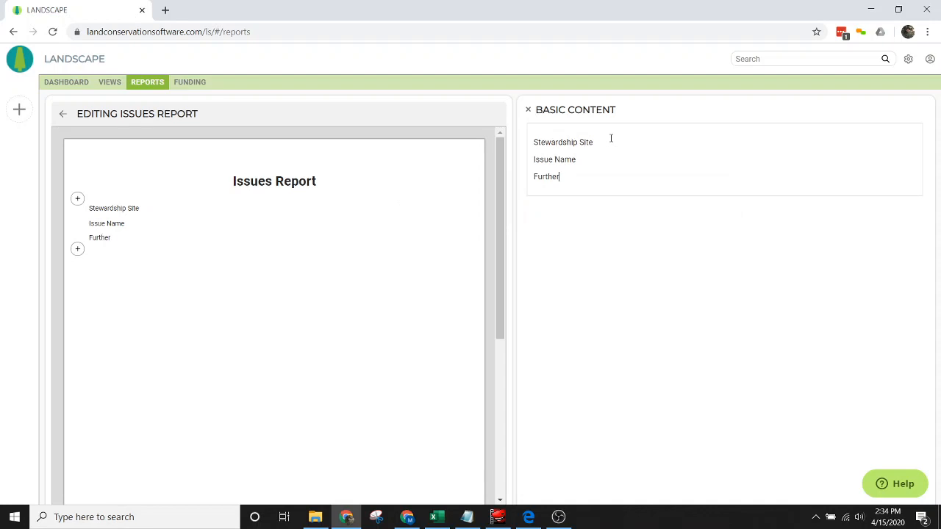
text( Description)
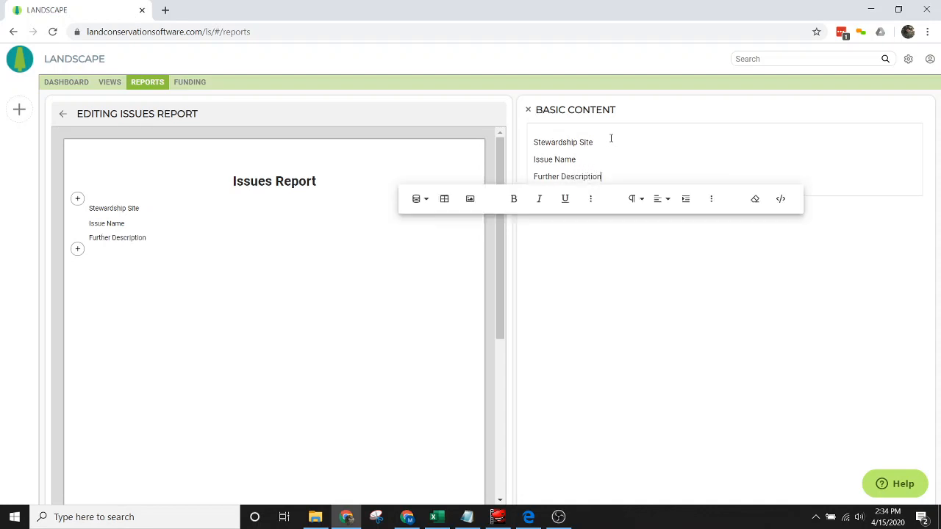
key(Return)
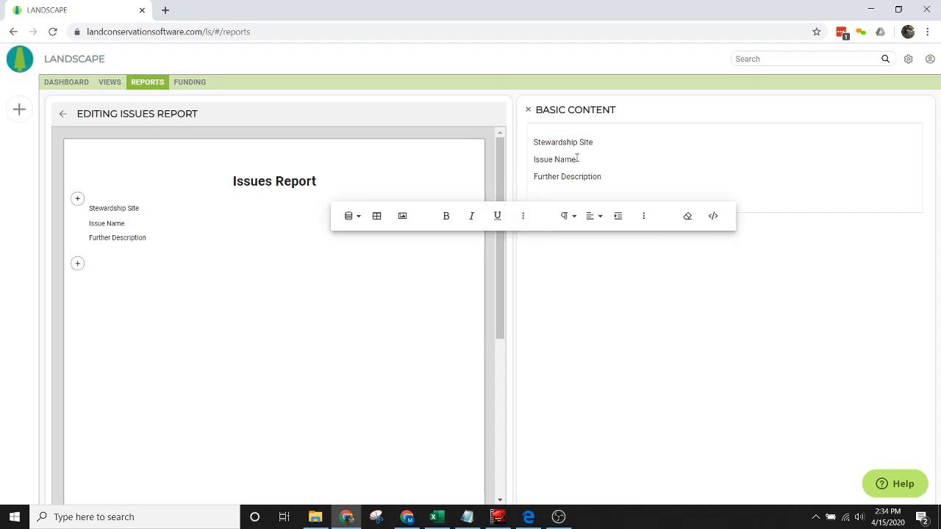
drag(575, 185, 528, 143)
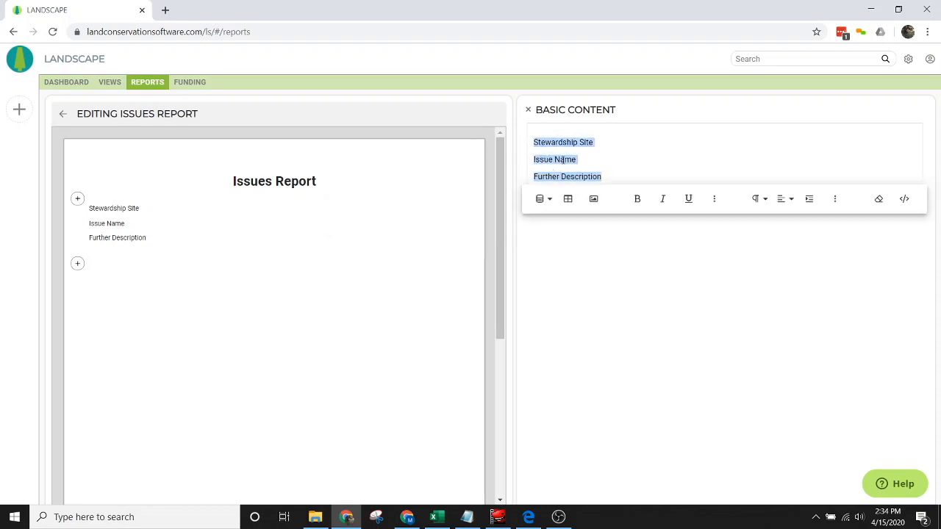
key(BackSpace)
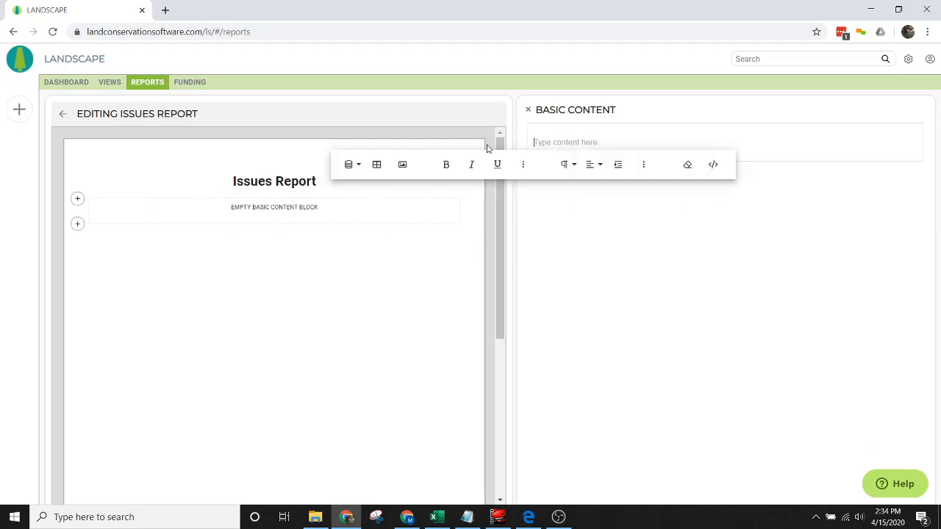
Step: Insert a table with two columns and six rows in the basic content block, narrowing the first column to about a third of its width
click(377, 166)
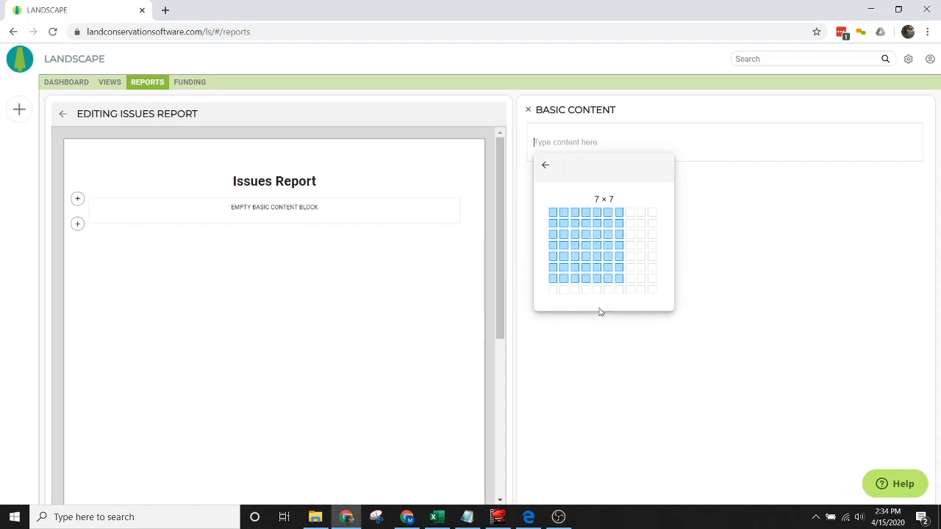
click(564, 269)
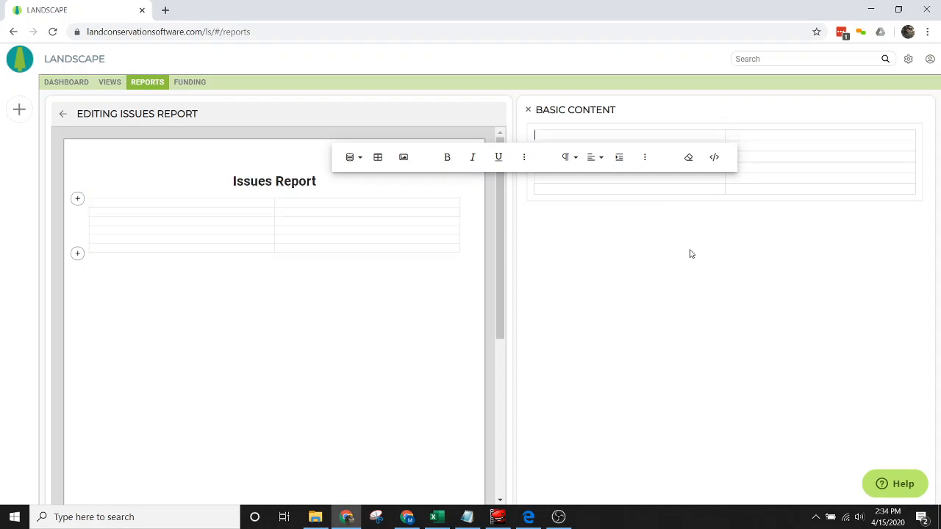
click(588, 137)
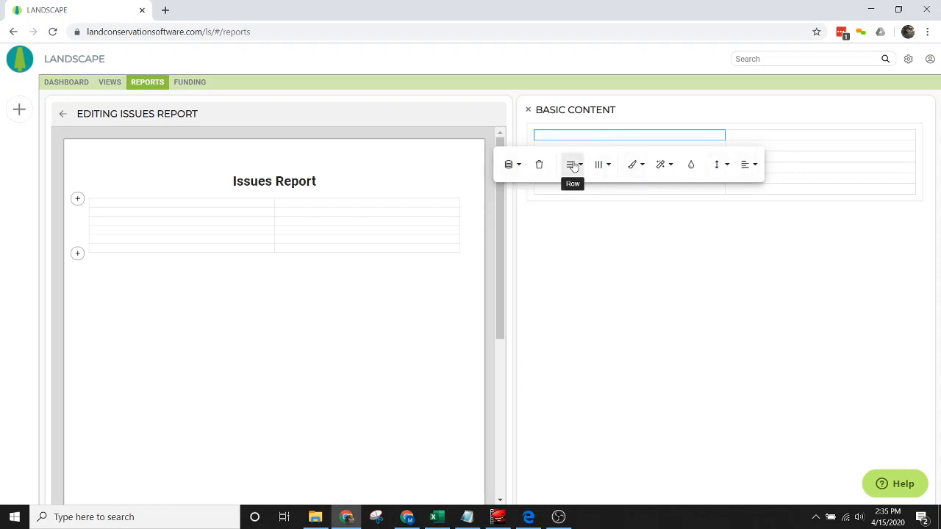
click(637, 166)
click(670, 164)
drag(725, 135, 626, 139)
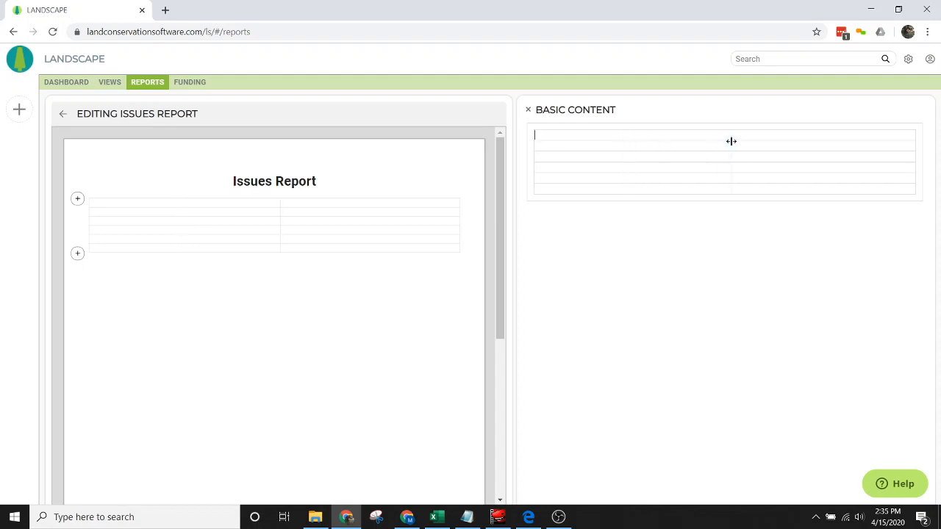
drag(731, 138, 655, 139)
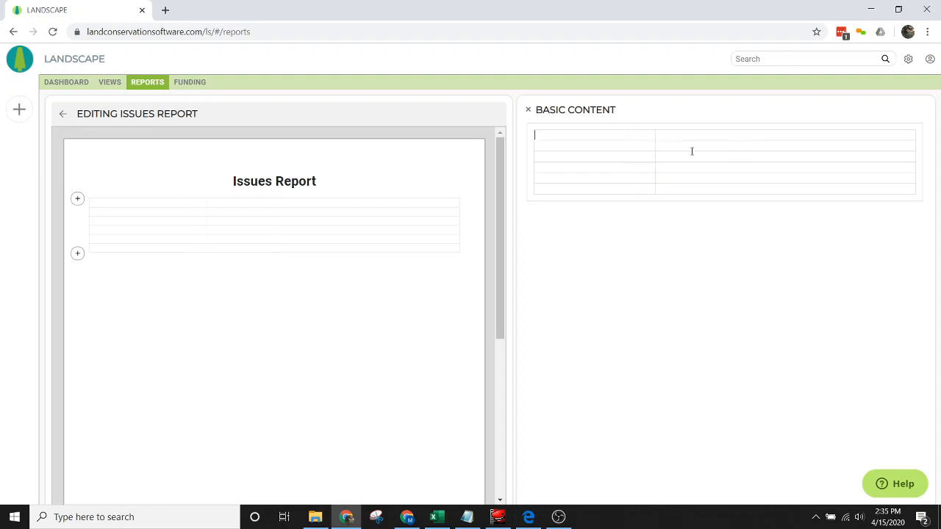
Step: Enter "Stewardship Site" in the first cell of the table and make it bold
click(587, 136)
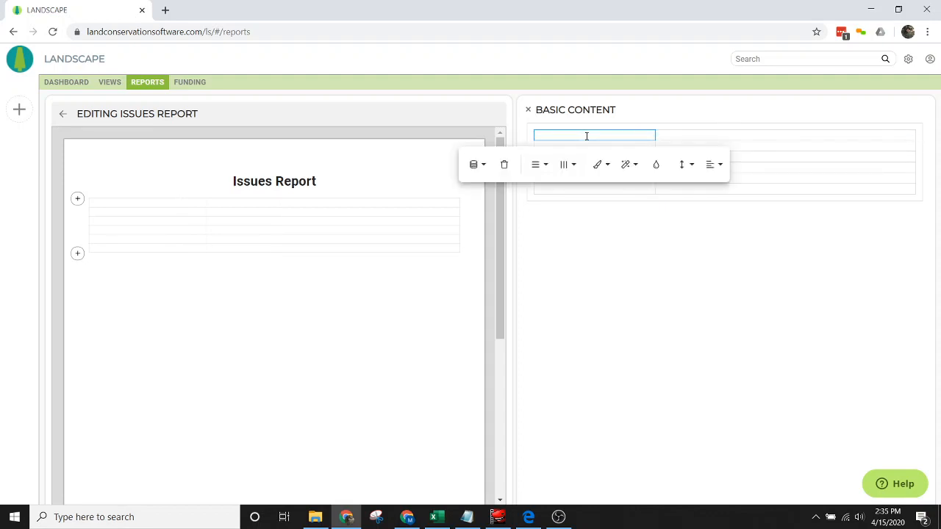
text(B)
text(Stewardshi)
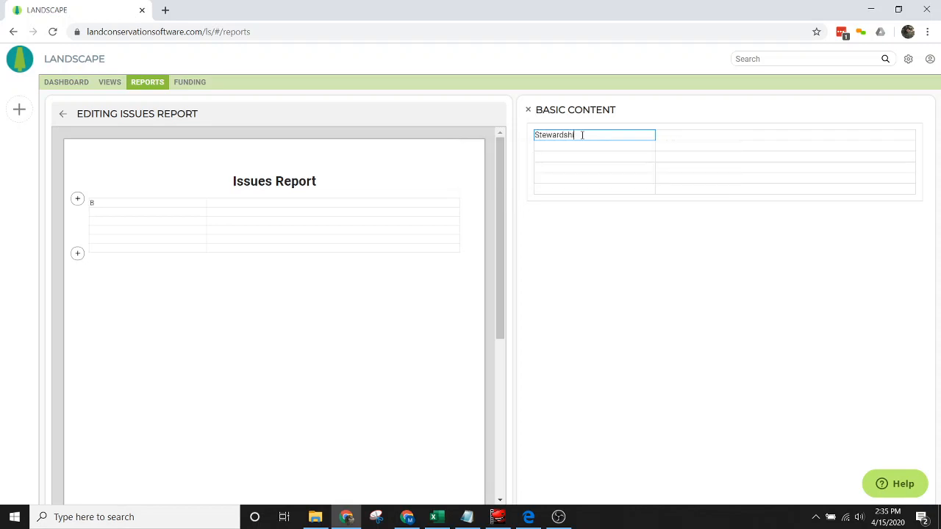
text(p Site)
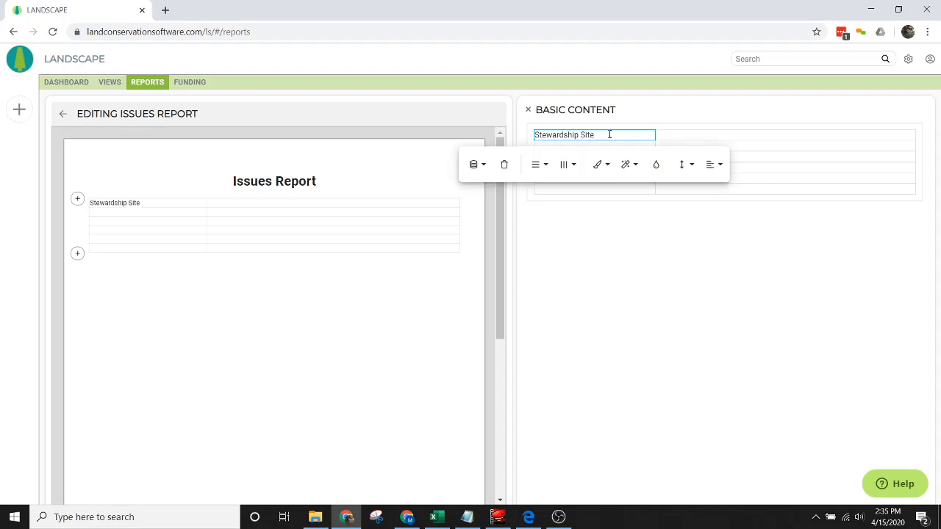
key(Tab)
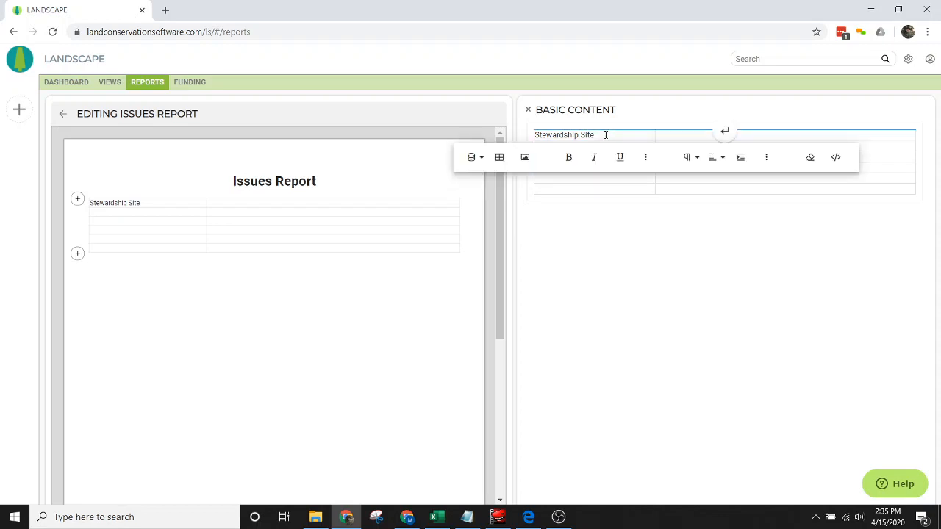
drag(606, 134, 534, 135)
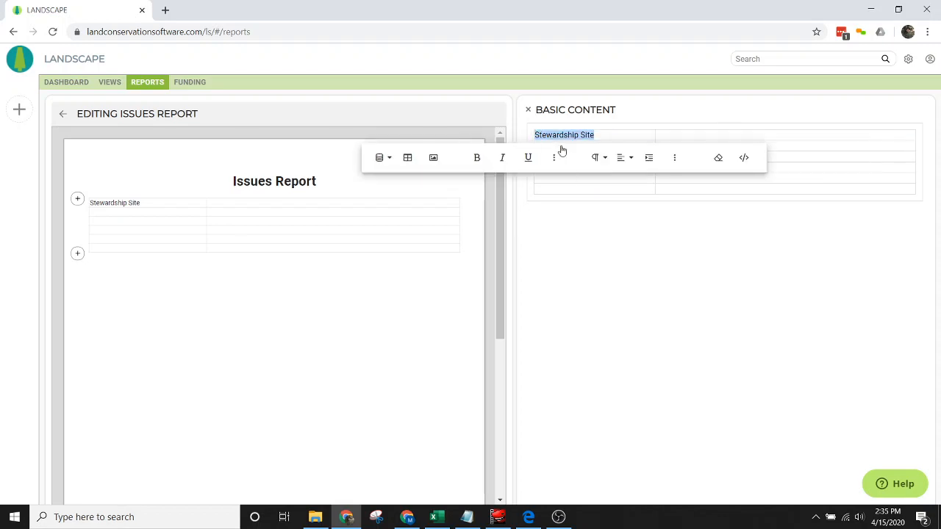
click(477, 158)
click(609, 136)
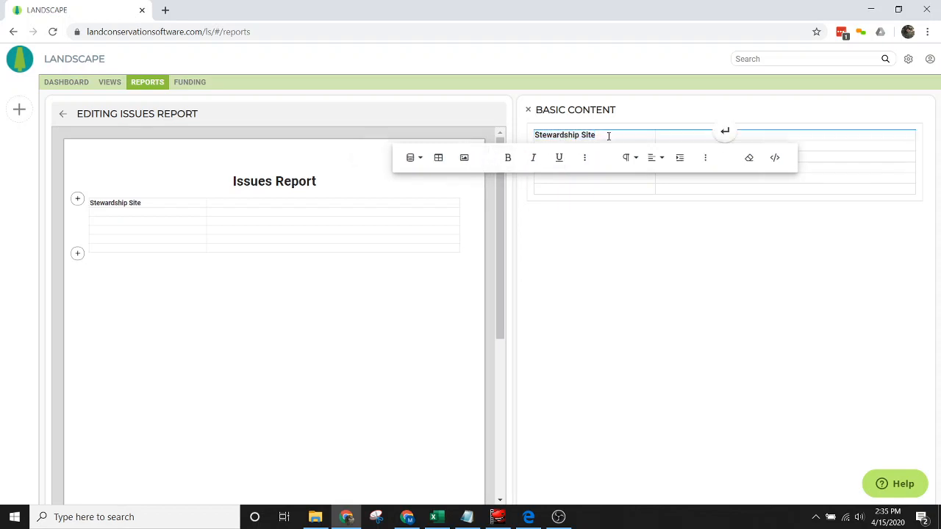
Step: Enter "Issue Name" and "Further Description" as labels in the second and third rows of the table's first column
key(Return)
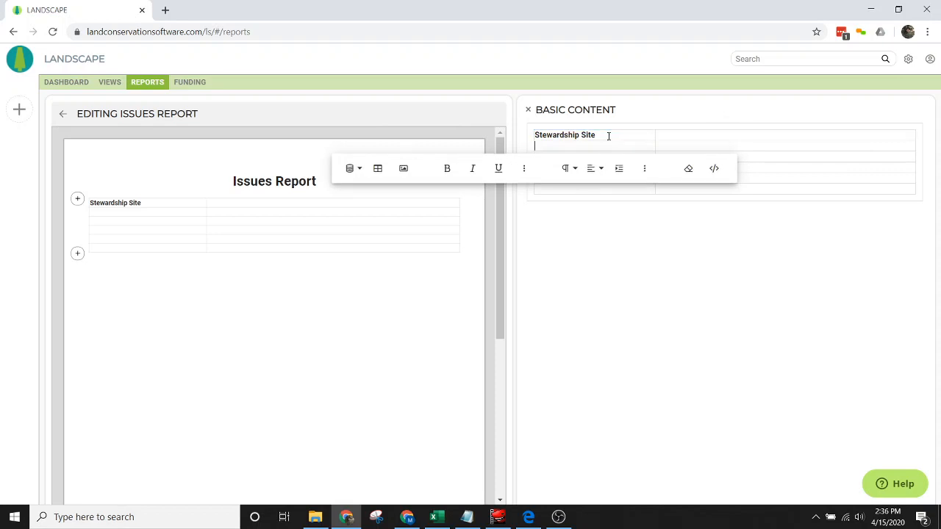
text(Issue)
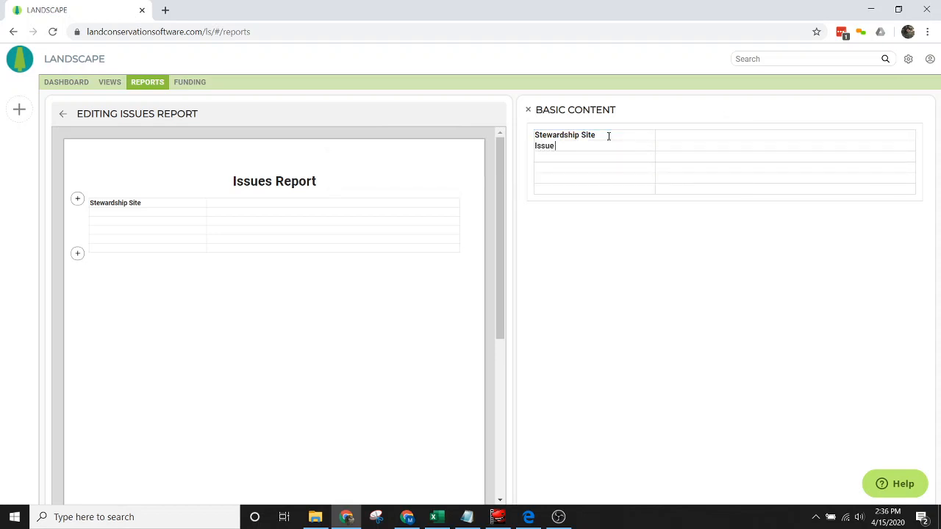
text( Name)
key(Return)
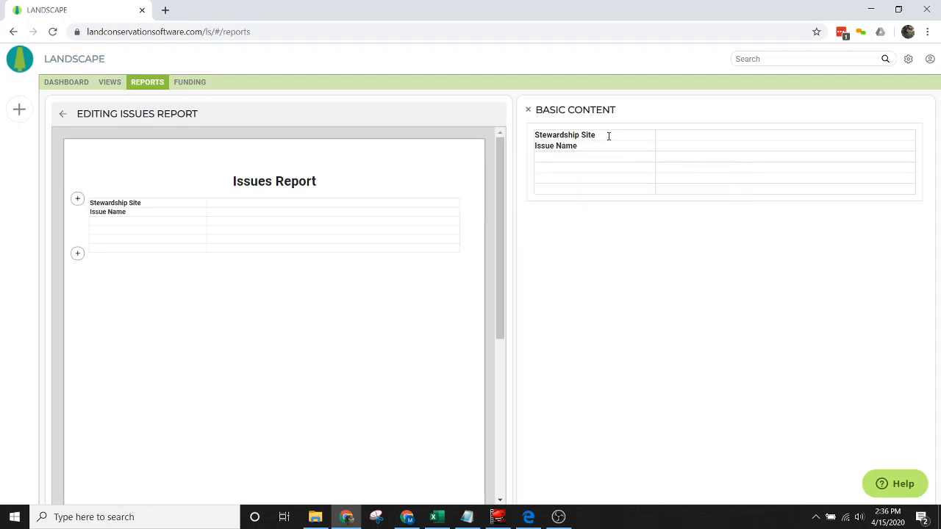
text(F)
key(BackSpace)
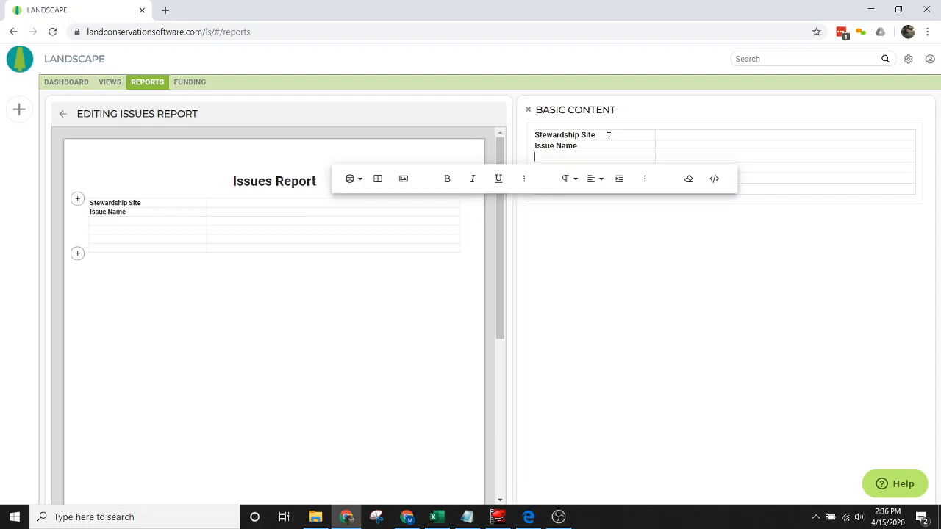
text(Further)
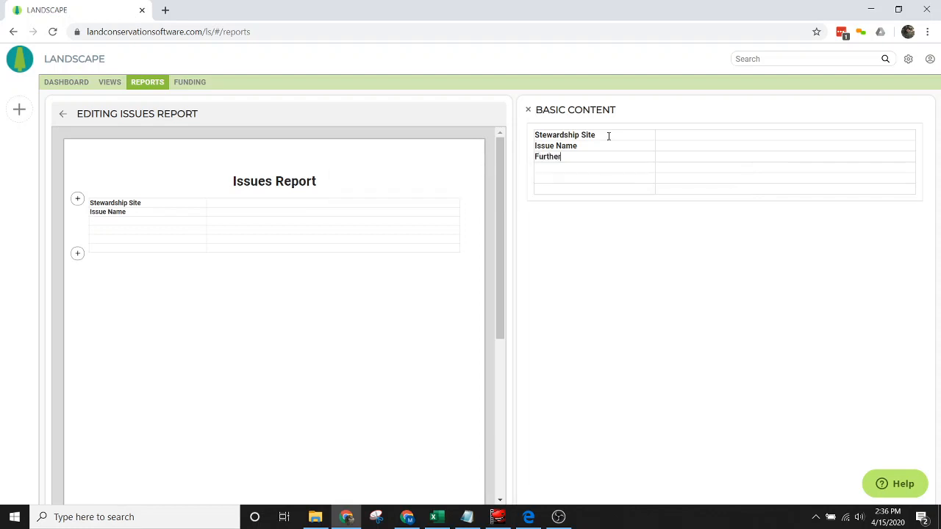
text( Description)
key(Return)
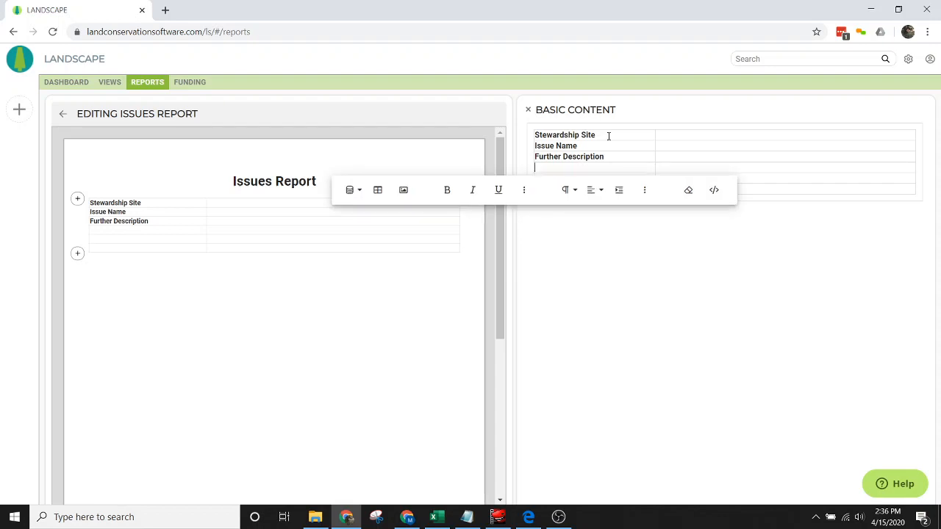
Step: Label the last three rows of the table's first column "Date Found", "Date Reported" and "Date Resolved"
text(Date F)
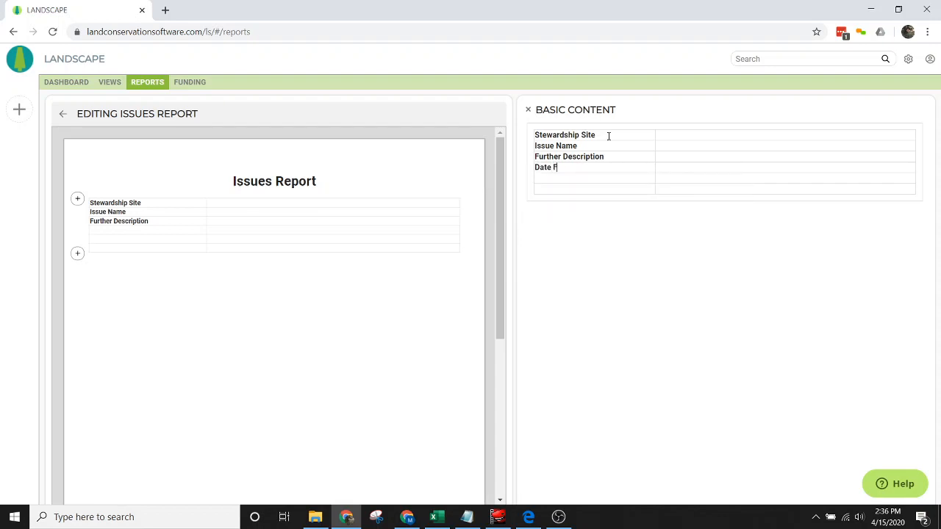
text(ound)
key(Return)
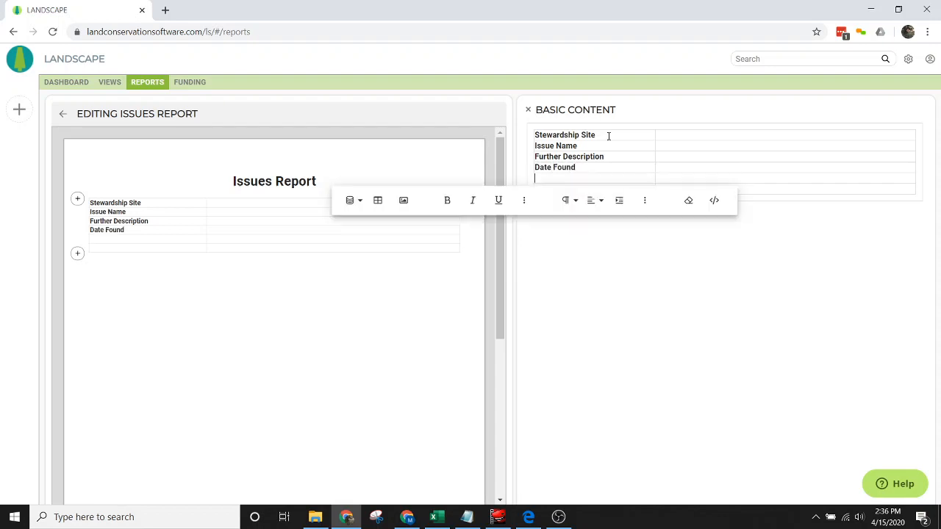
text(Dat)
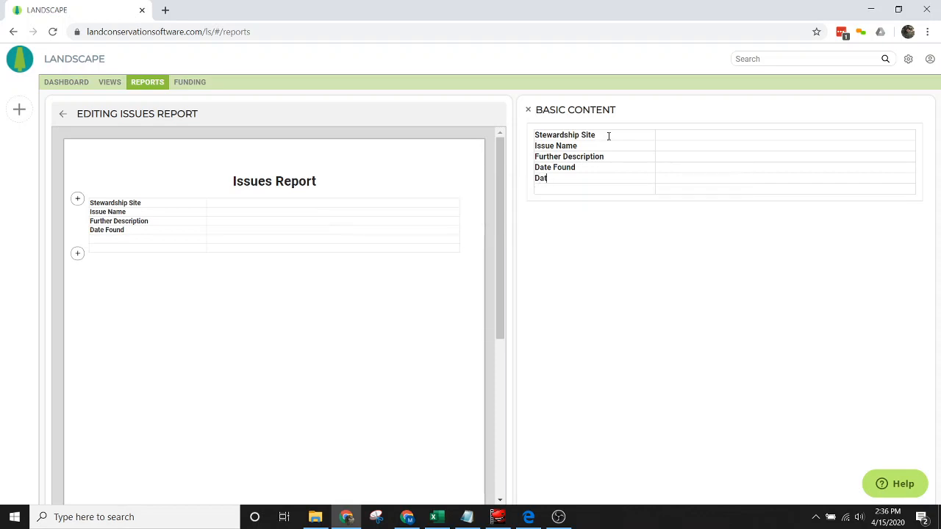
text(e Reported)
key(Return)
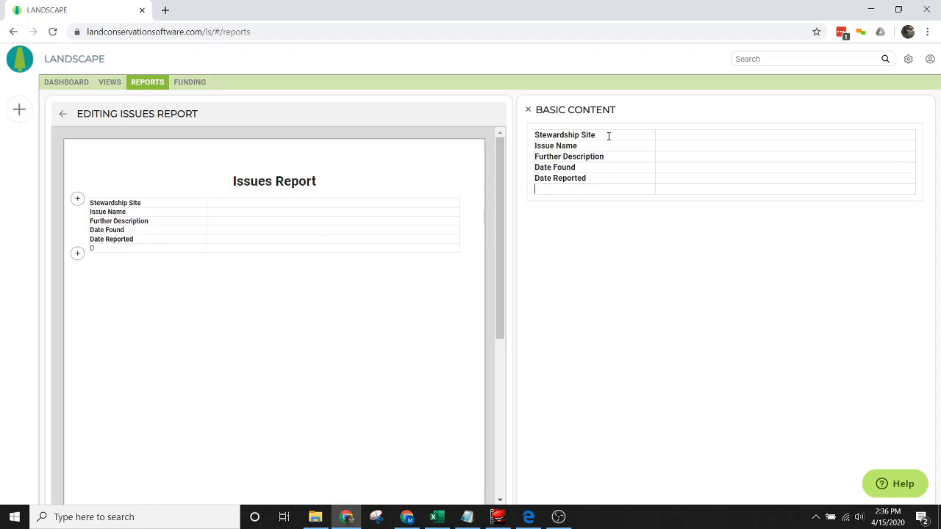
text(Date Resolved)
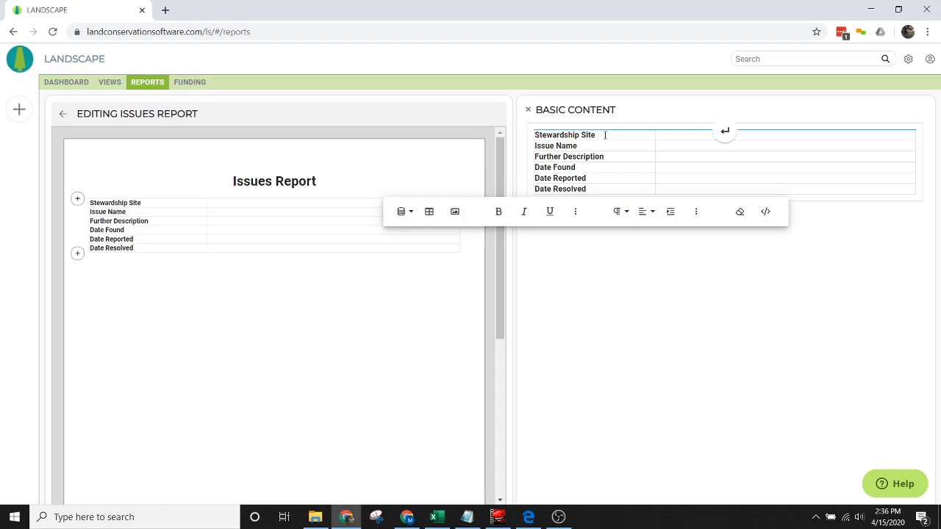
Step: Insert the issue's Stewardship merge field in the second-column cell beside "Stewardship Site"
click(605, 135)
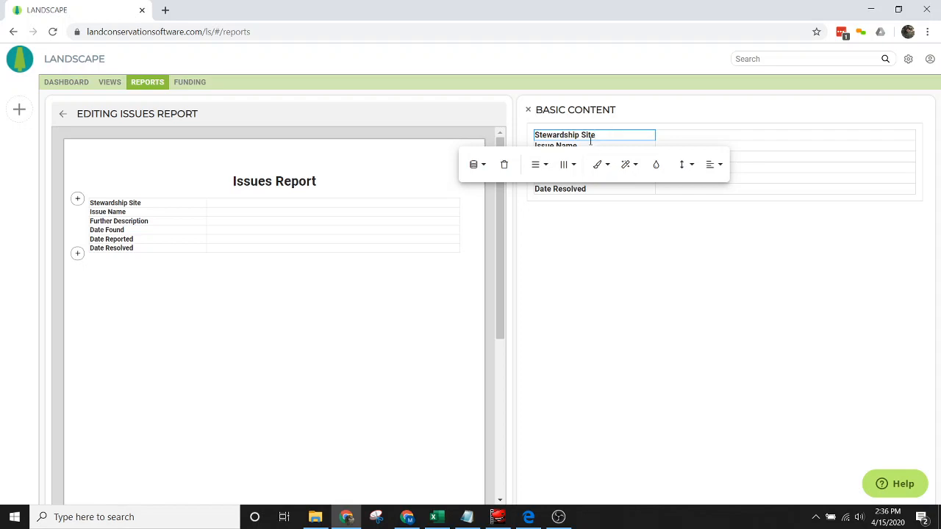
click(593, 145)
click(606, 136)
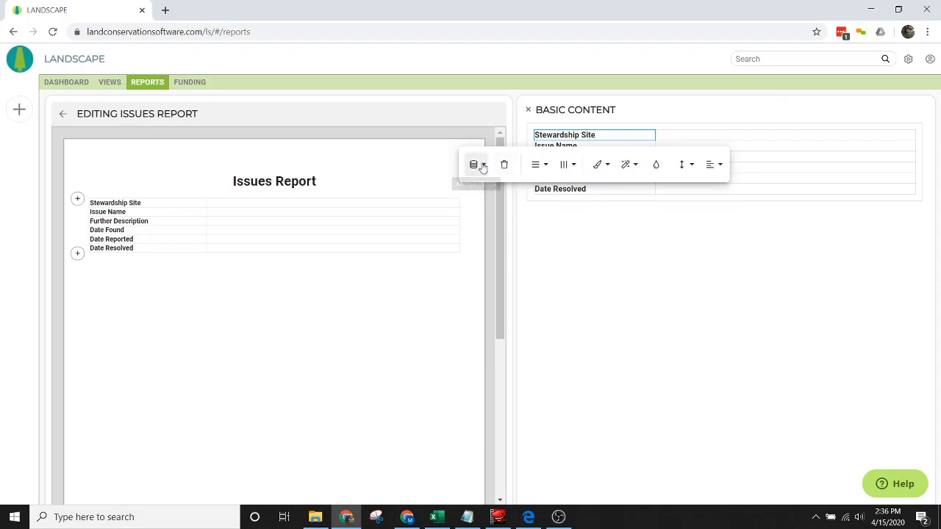
click(692, 133)
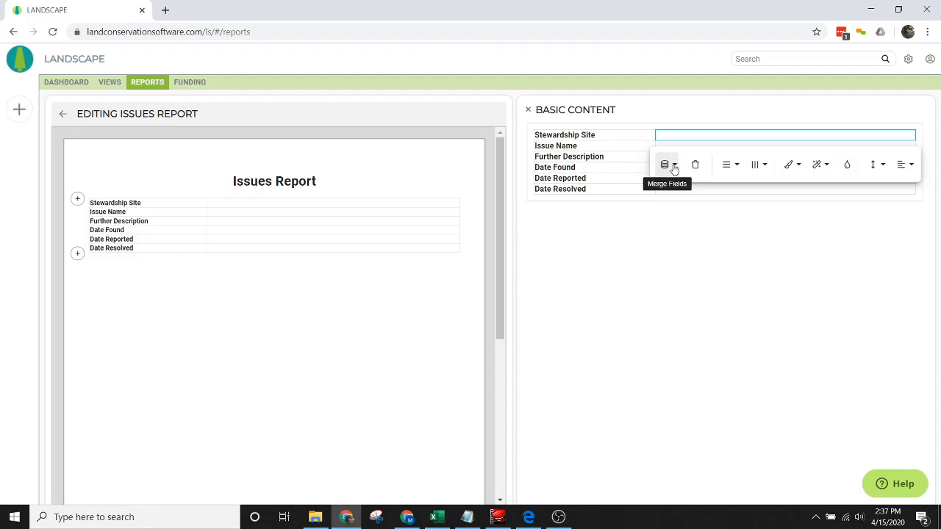
click(670, 167)
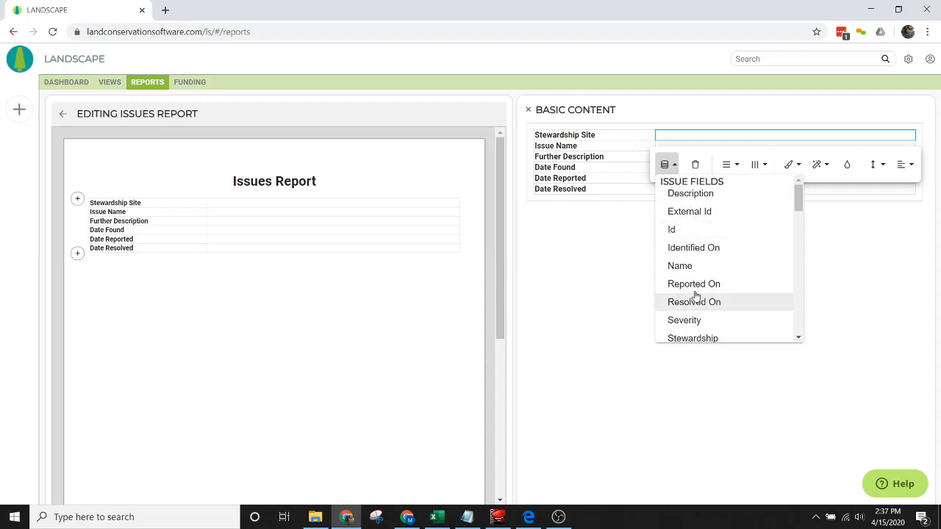
scroll(691, 287, down, 1)
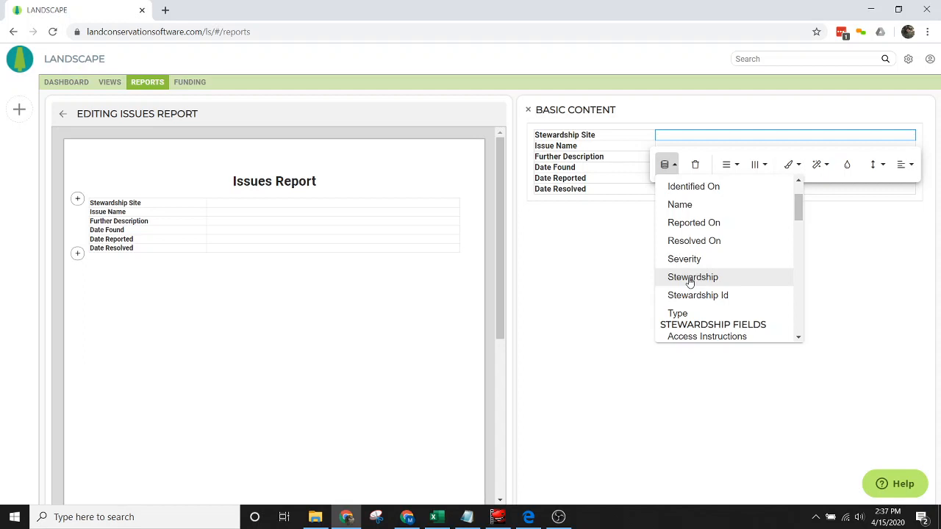
click(691, 278)
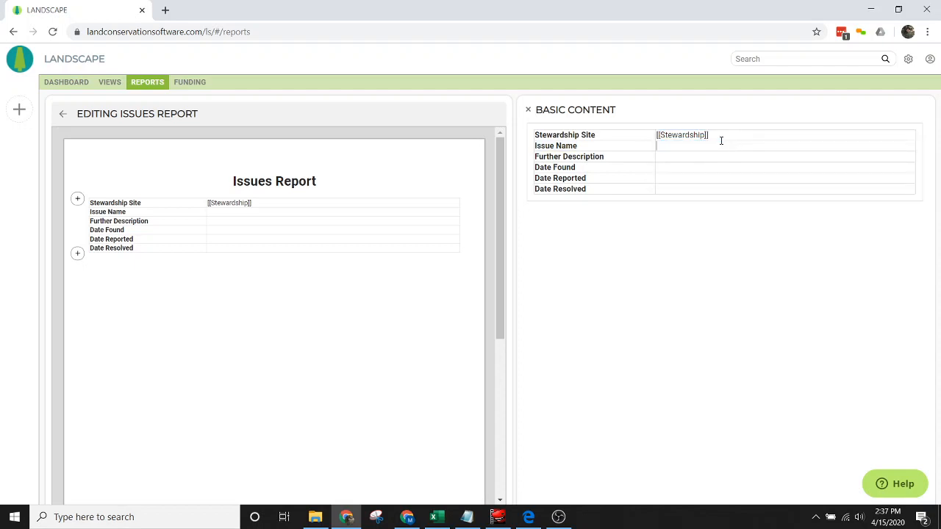
Step: Insert the Name merge field beside "Issue Name" and the Description merge field beside "Further Description"
click(690, 146)
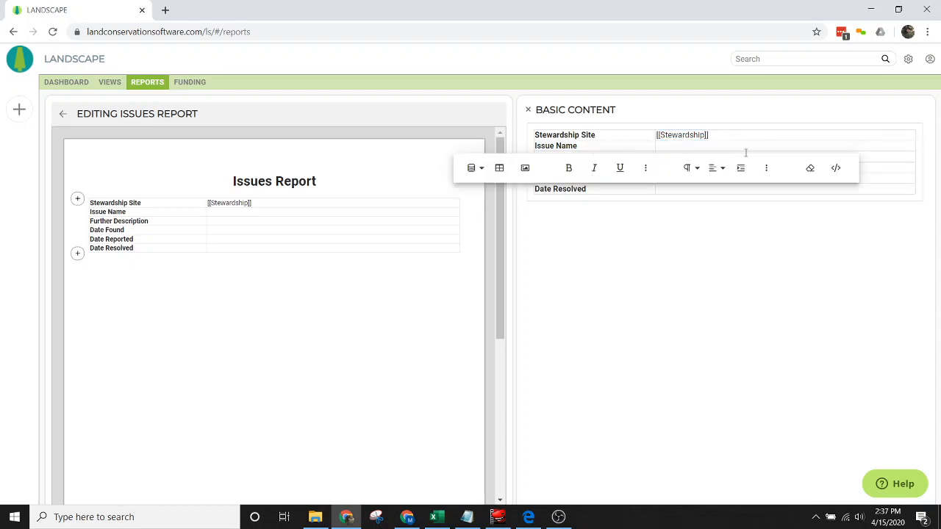
click(480, 168)
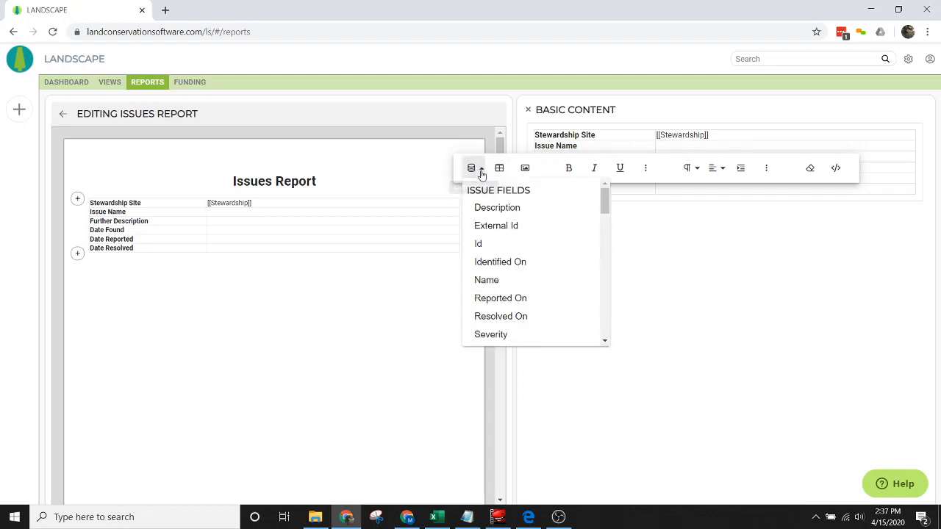
click(498, 283)
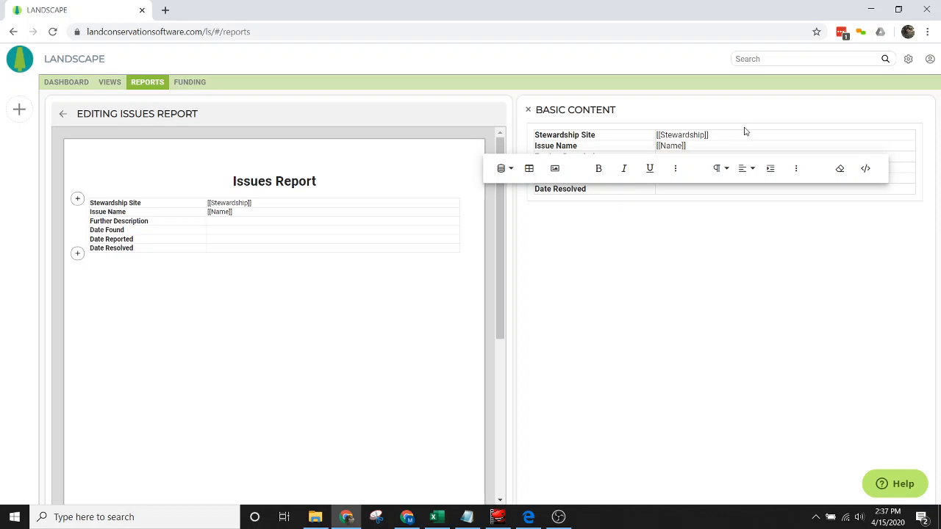
key(Down)
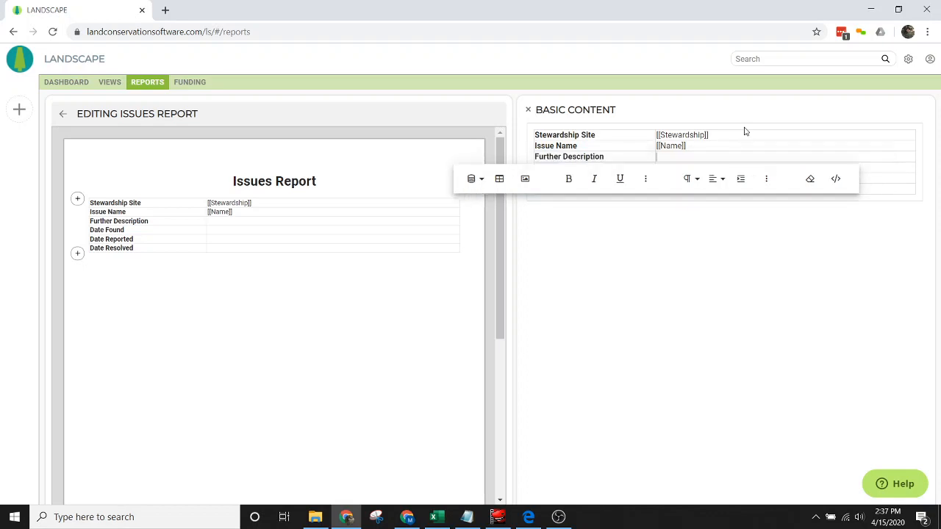
click(472, 179)
click(491, 220)
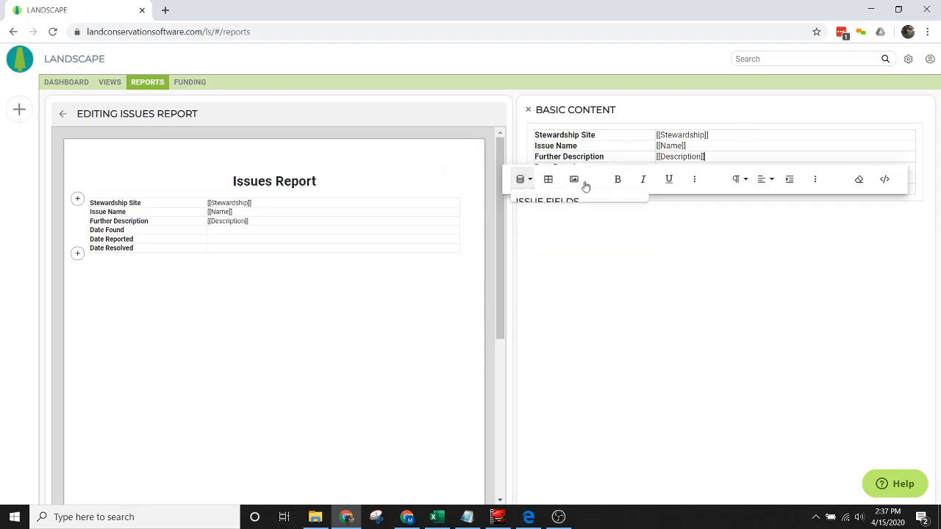
Step: Insert the Identified On, Reported On and Resolved On merge fields beside "Date Found", "Date Reported" and "Date Resolved" respectively
key(Down)
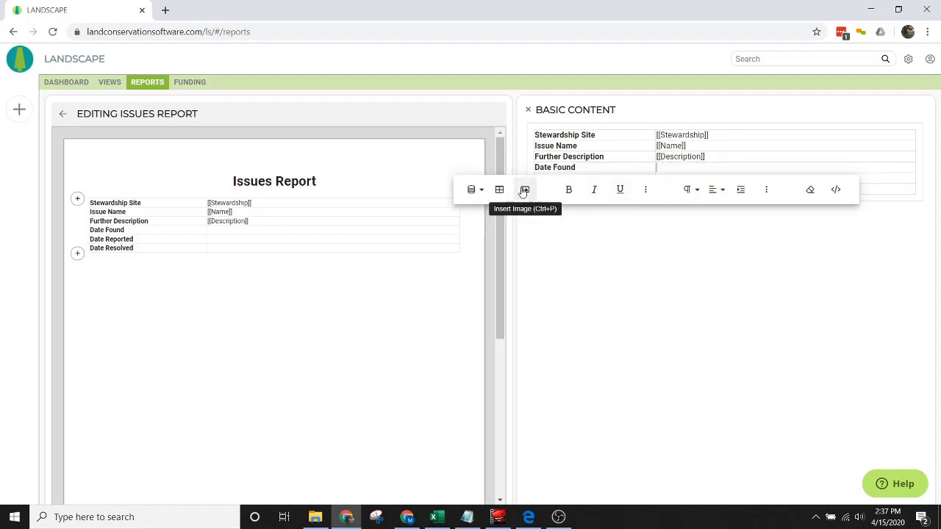
click(475, 191)
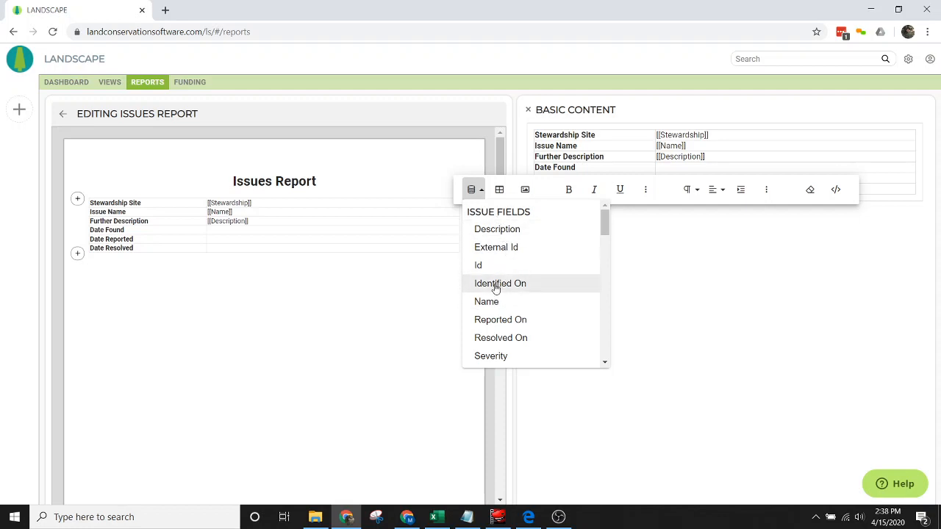
click(497, 285)
key(Down)
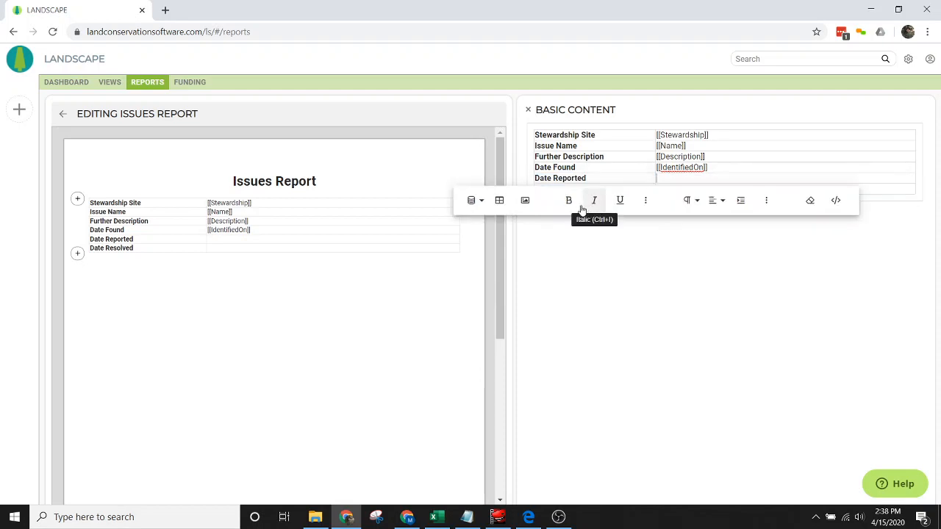
click(478, 202)
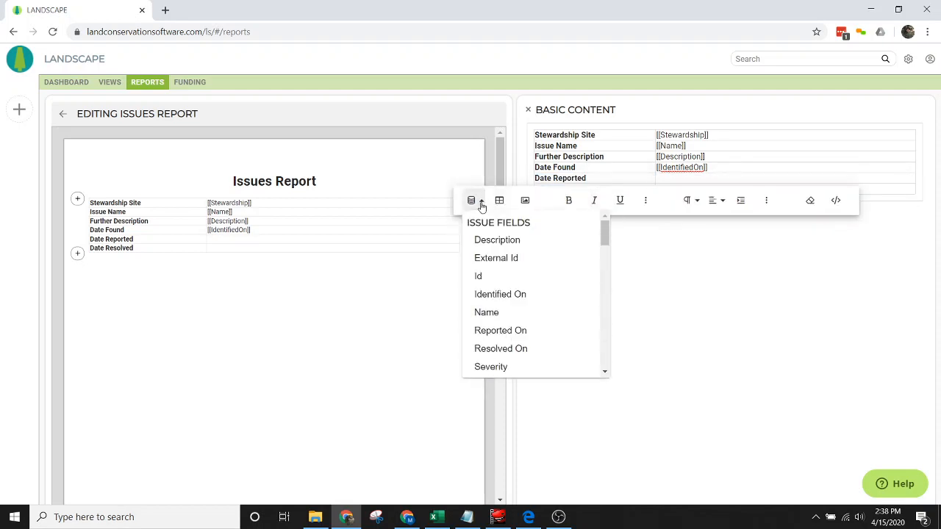
click(498, 335)
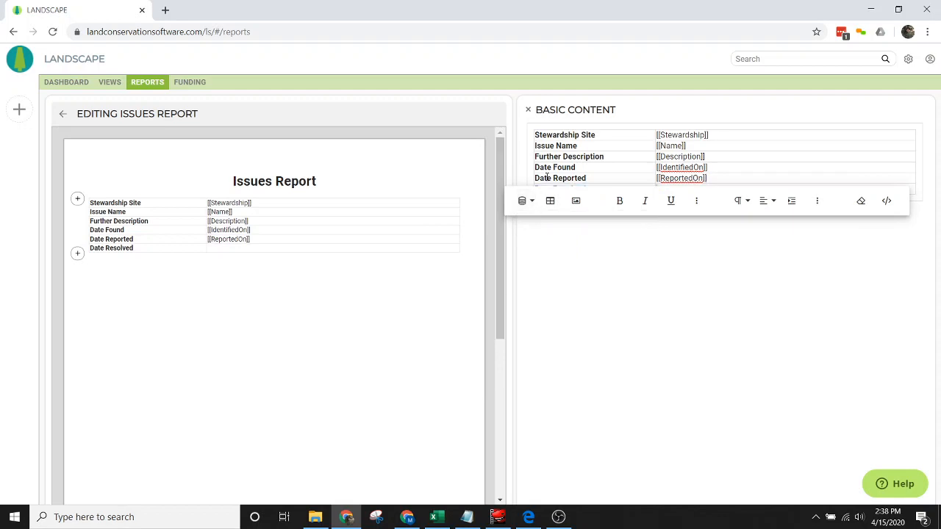
key(Down)
click(471, 211)
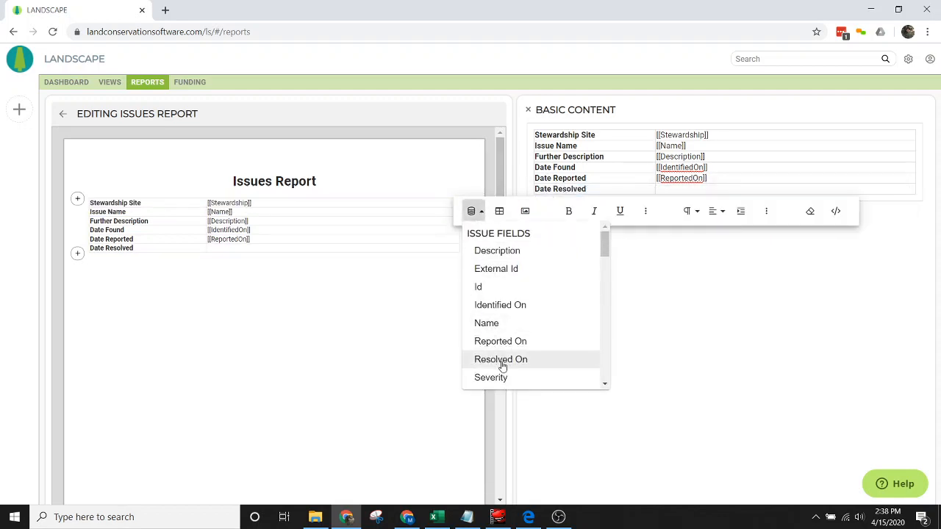
click(501, 359)
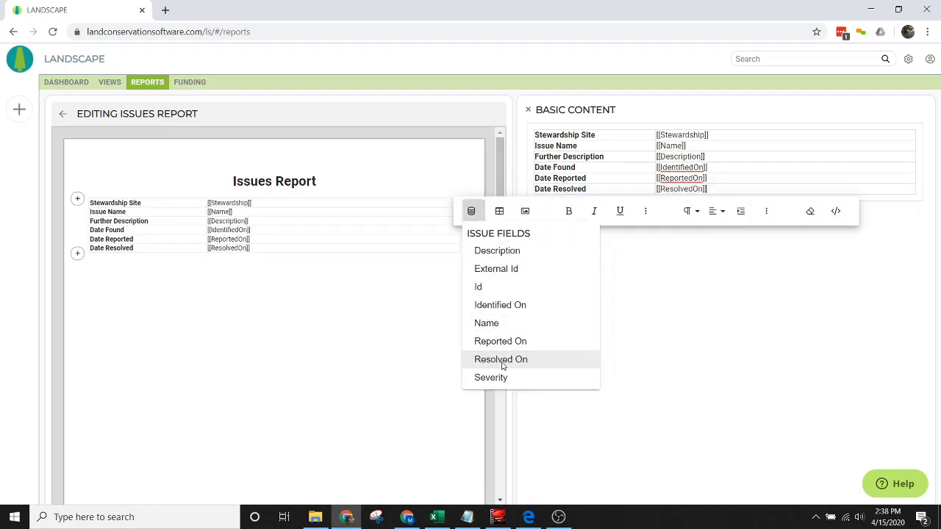
click(679, 317)
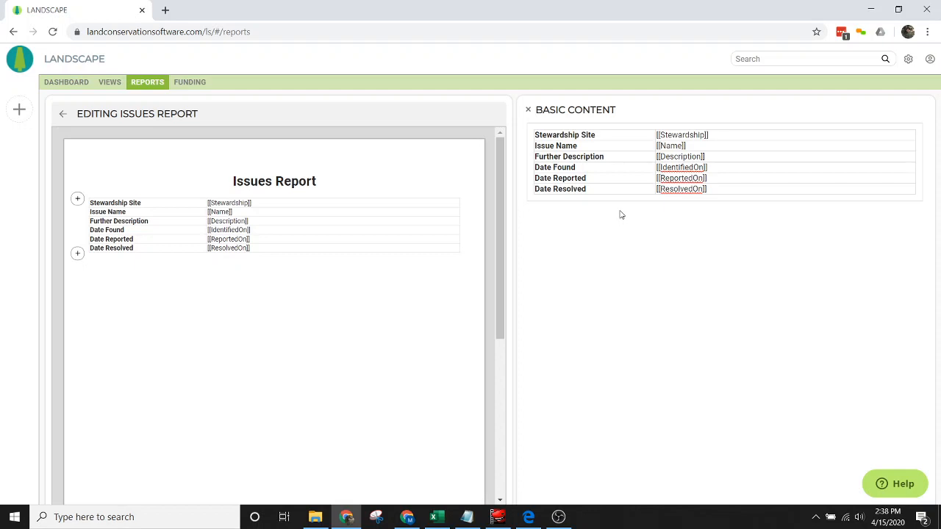
Step: Apply the Thick Border cell style to both cells of the table's Stewardship Site row
click(608, 138)
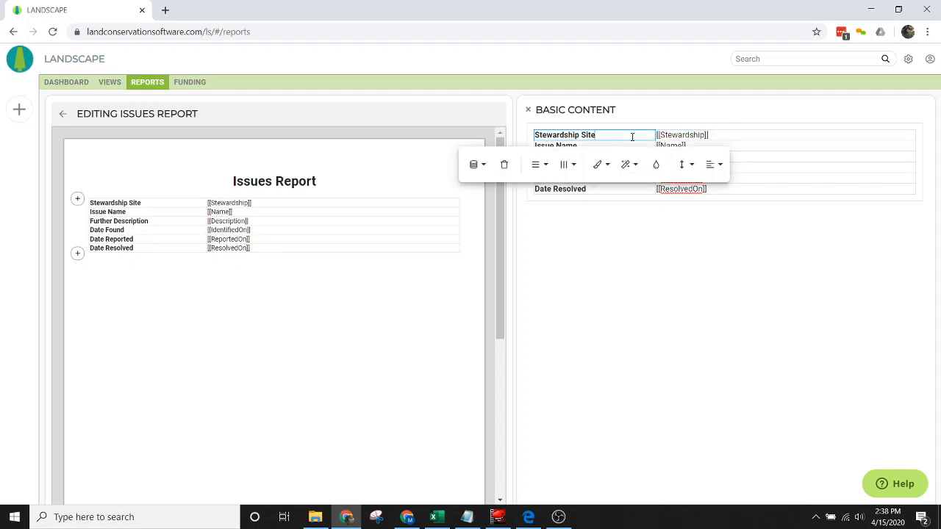
click(605, 171)
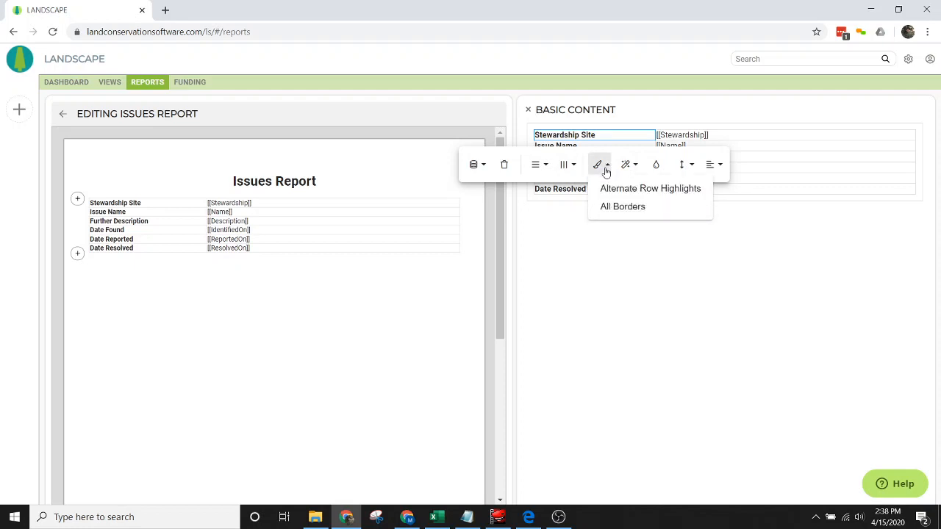
click(636, 168)
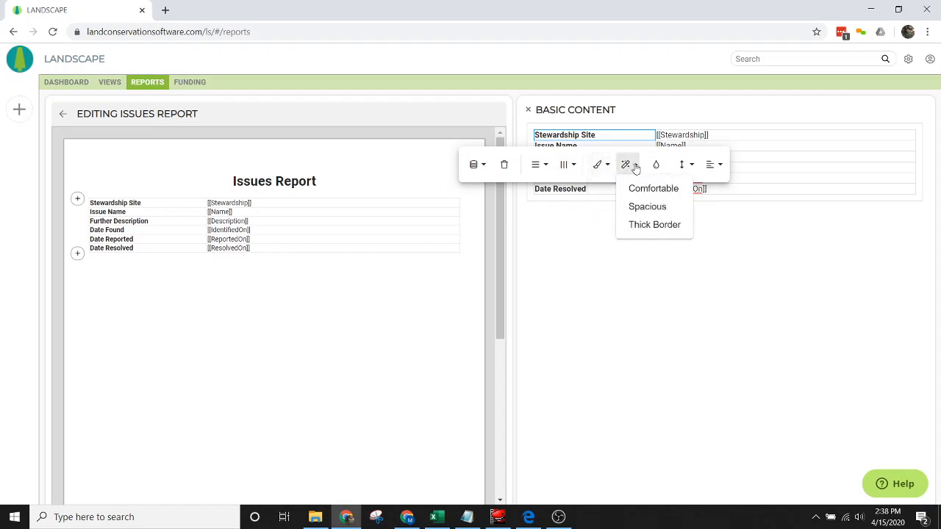
click(638, 232)
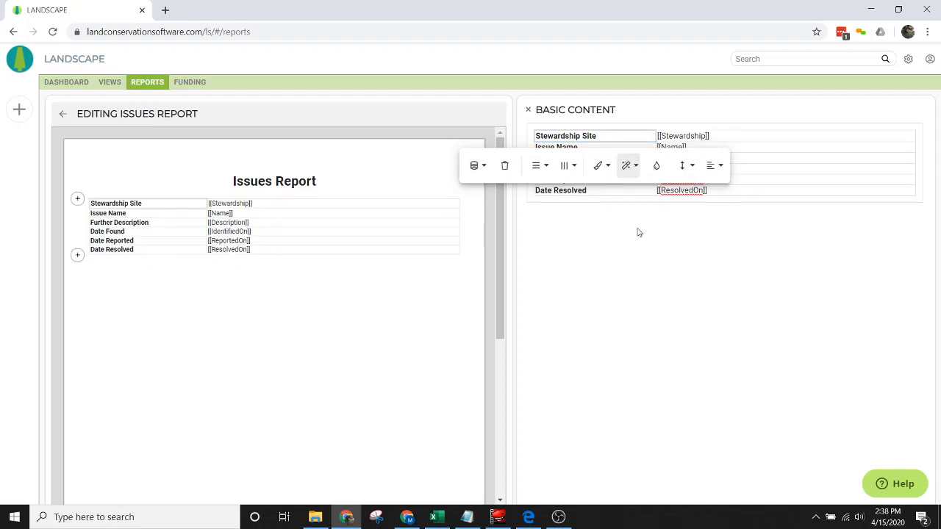
click(673, 137)
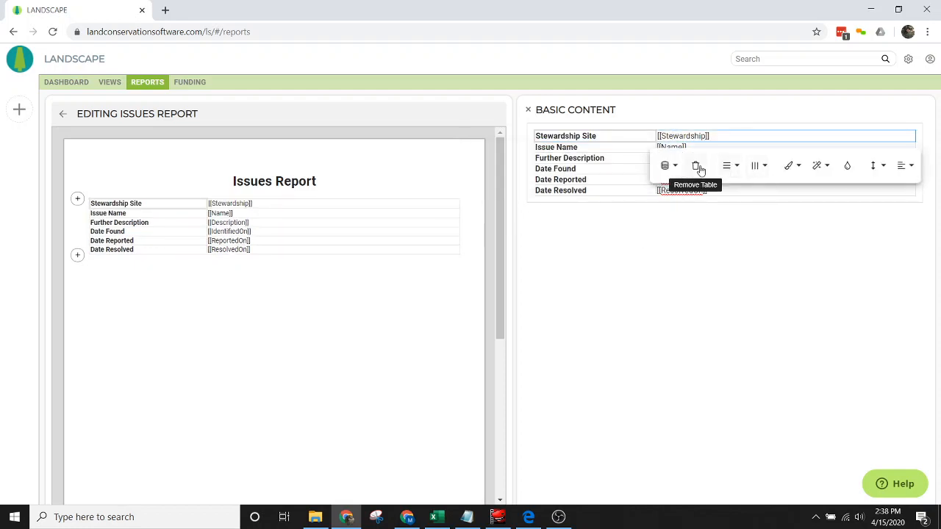
click(822, 168)
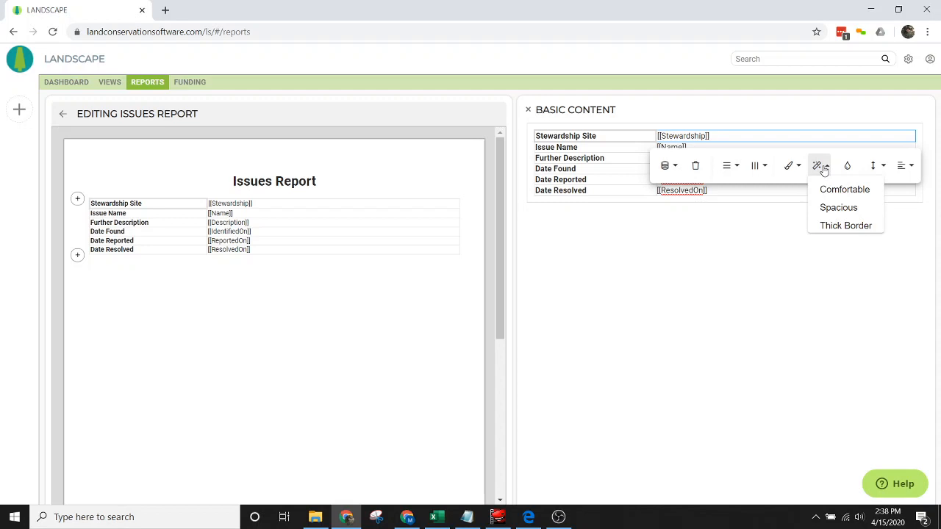
click(825, 228)
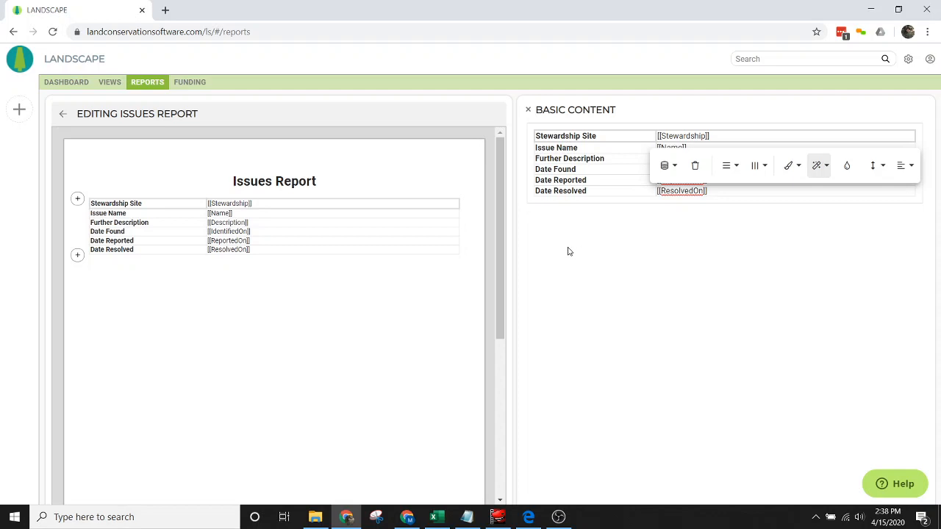
Step: Close the table content and the Issues Report template, and go to the saved views
click(529, 110)
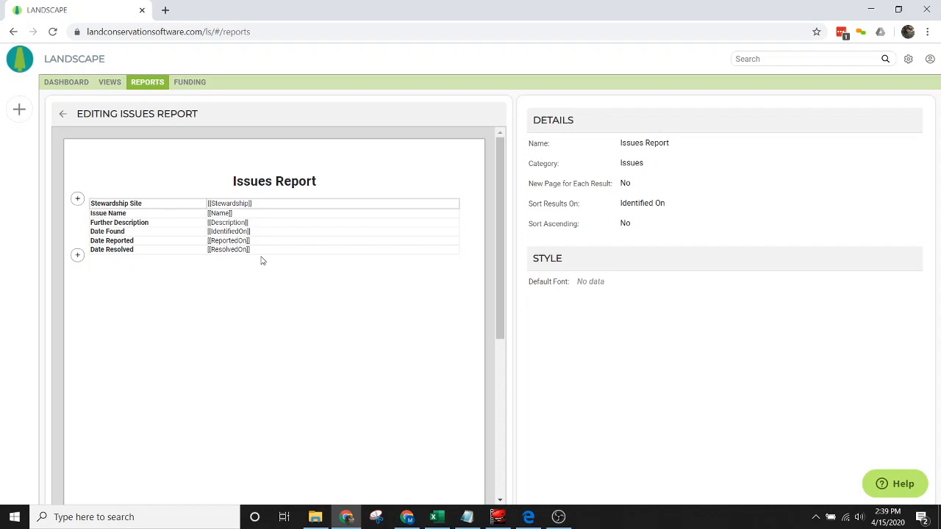
click(62, 114)
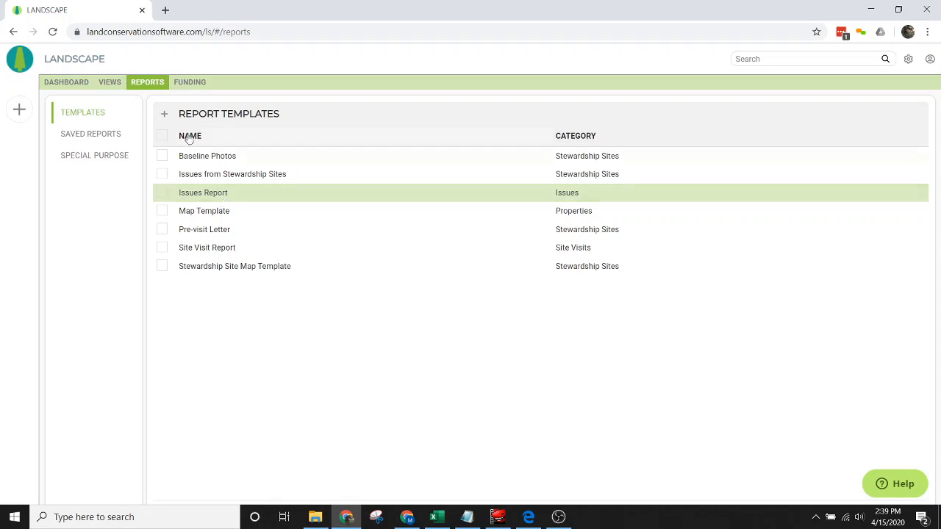
click(111, 83)
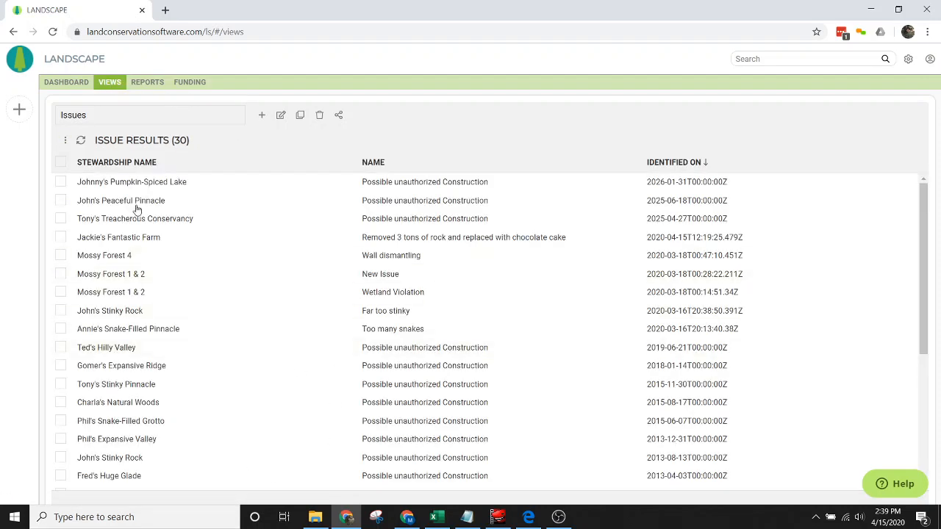
Step: Look through the available views and display the built-in All Stewardship Sites view
click(169, 205)
click(201, 116)
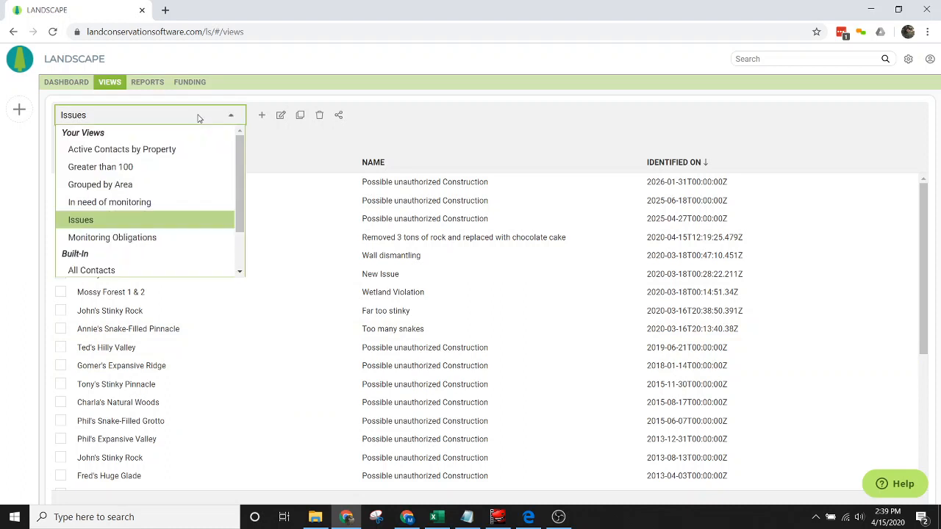
scroll(145, 189, down, 1)
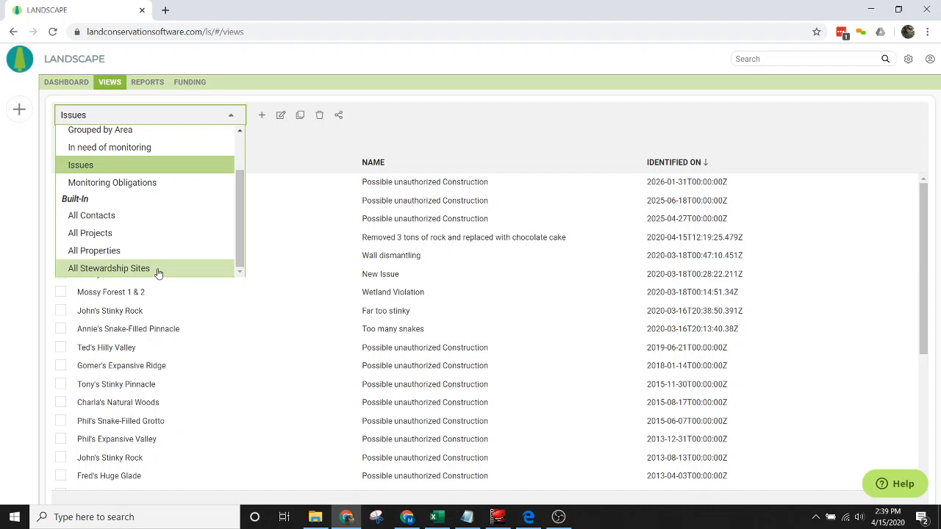
click(111, 268)
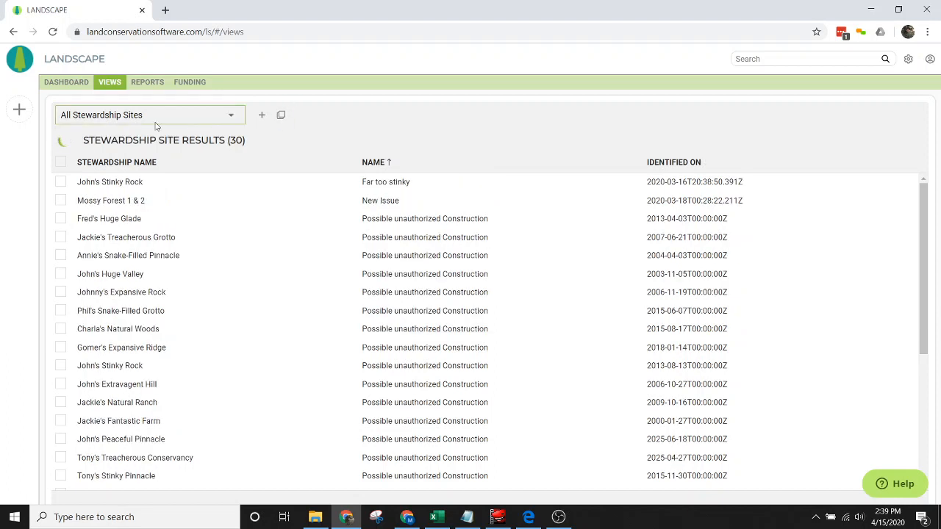
Step: Create a new ad hoc view with Issues as its record type and run it with the default Name query
click(262, 117)
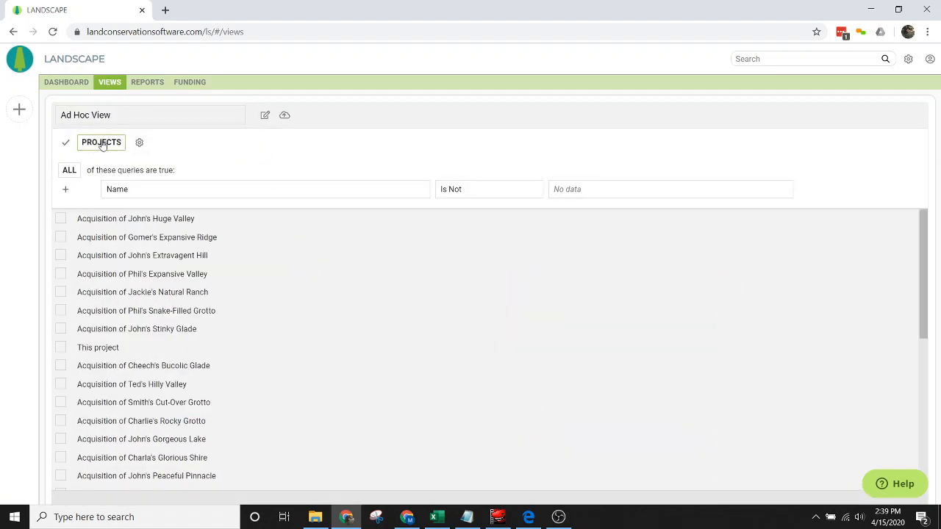
click(101, 144)
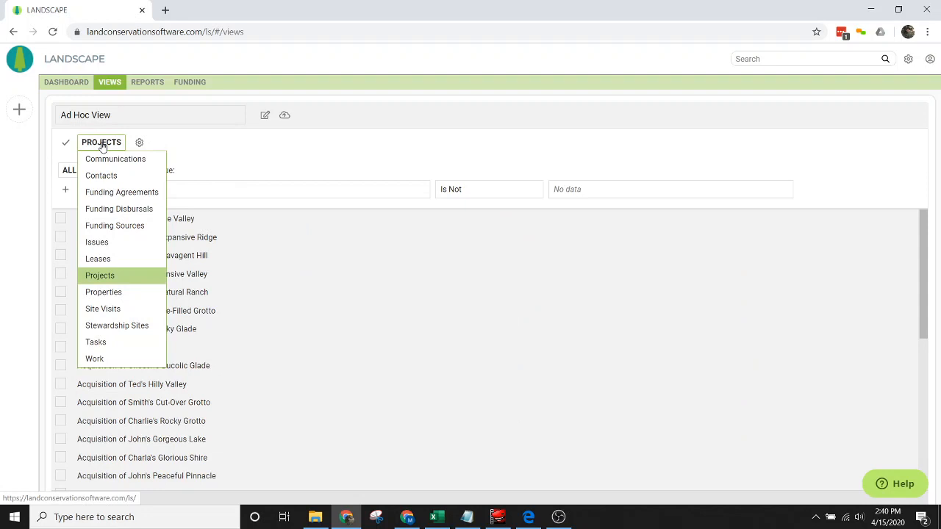
click(115, 245)
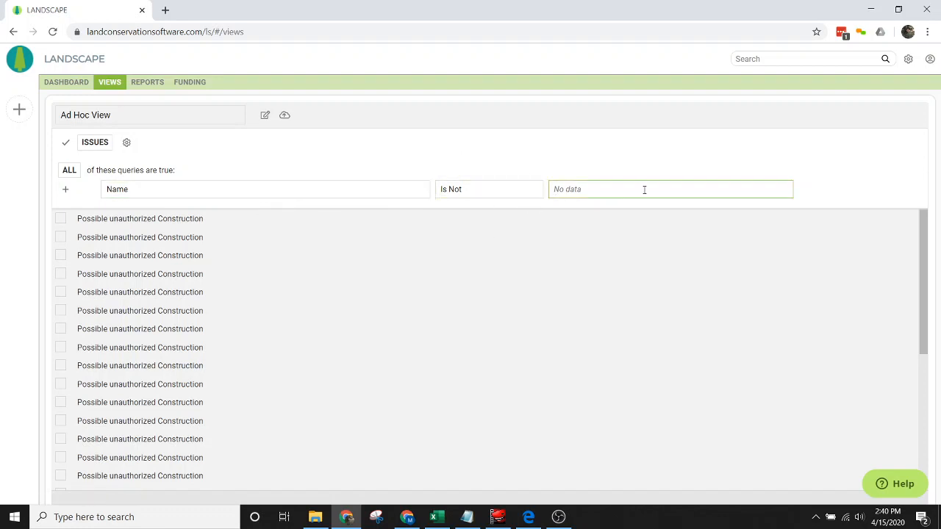
click(64, 143)
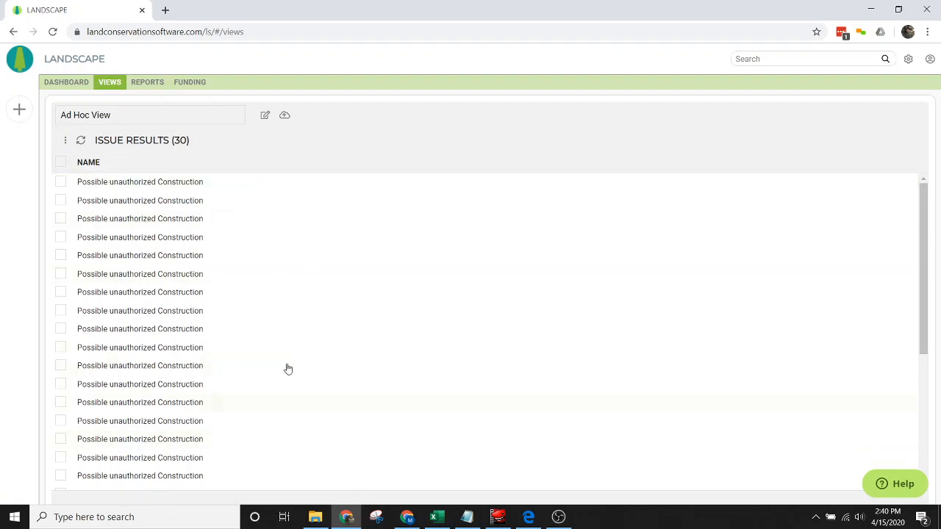
scroll(334, 267, down, 5)
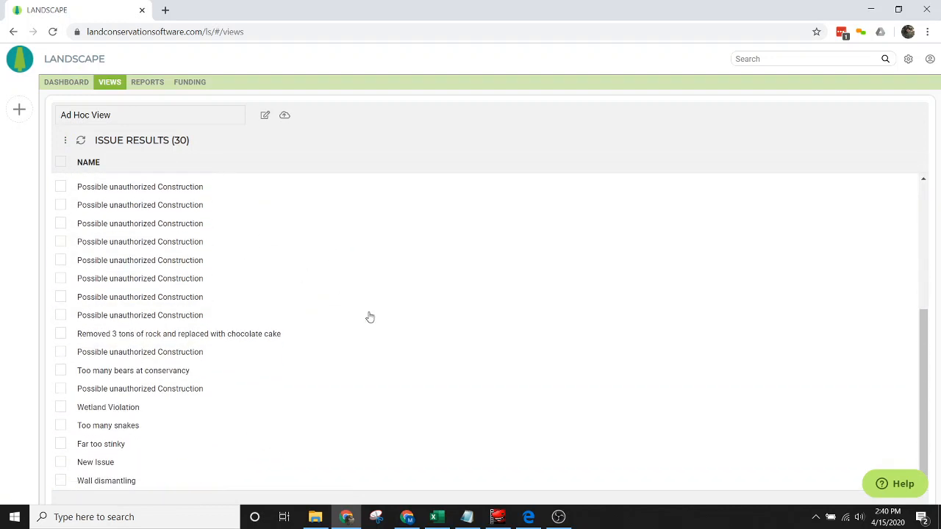
scroll(342, 316, up, 5)
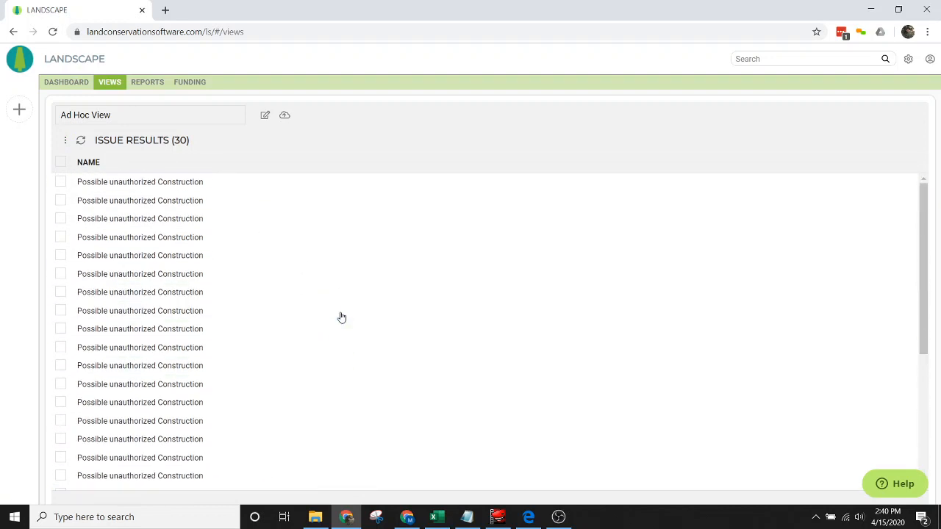
Step: Add the Name field from the Stewardship group as a column in the issue results
click(65, 140)
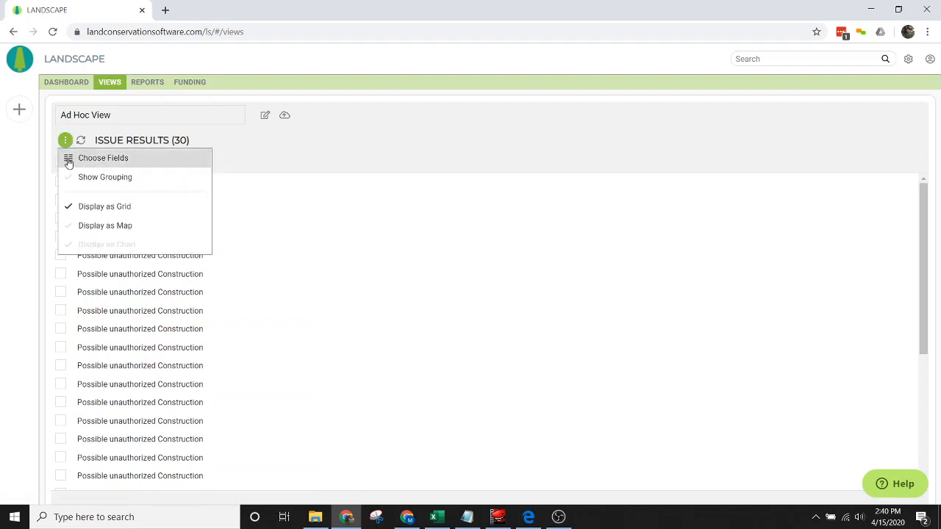
click(68, 162)
drag(461, 234, 466, 254)
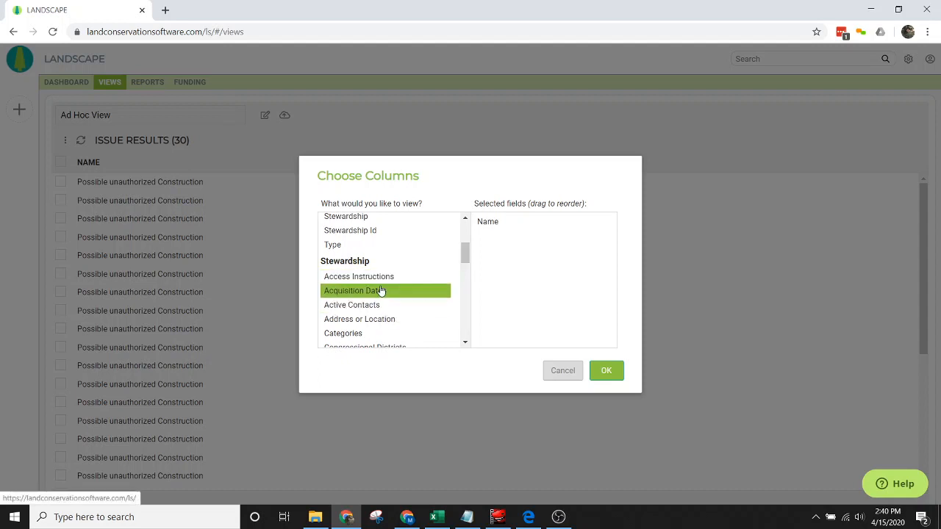
scroll(380, 291, down, 4)
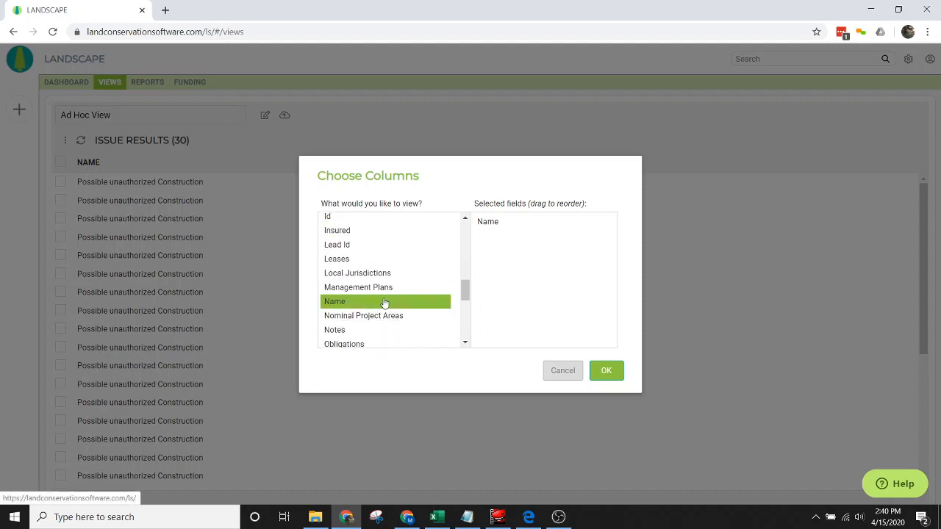
scroll(384, 303, down, 1)
drag(370, 245, 475, 254)
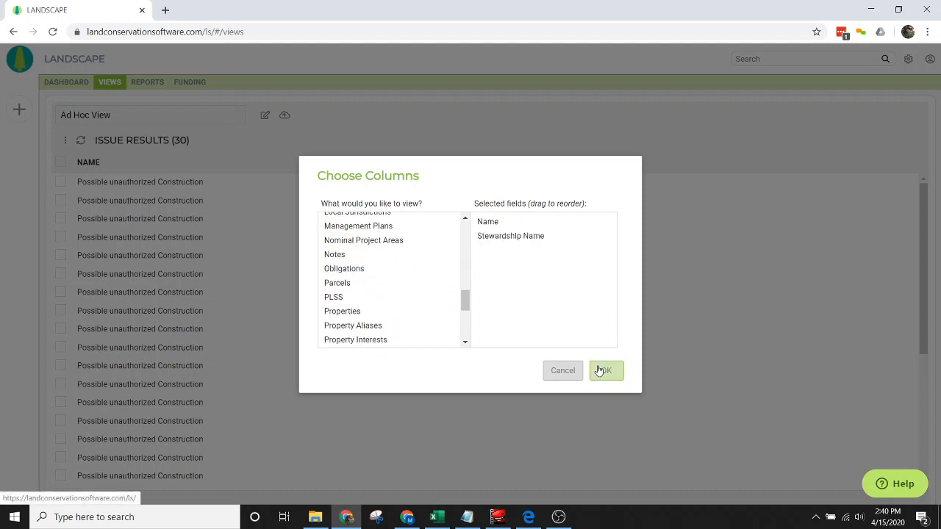
click(602, 371)
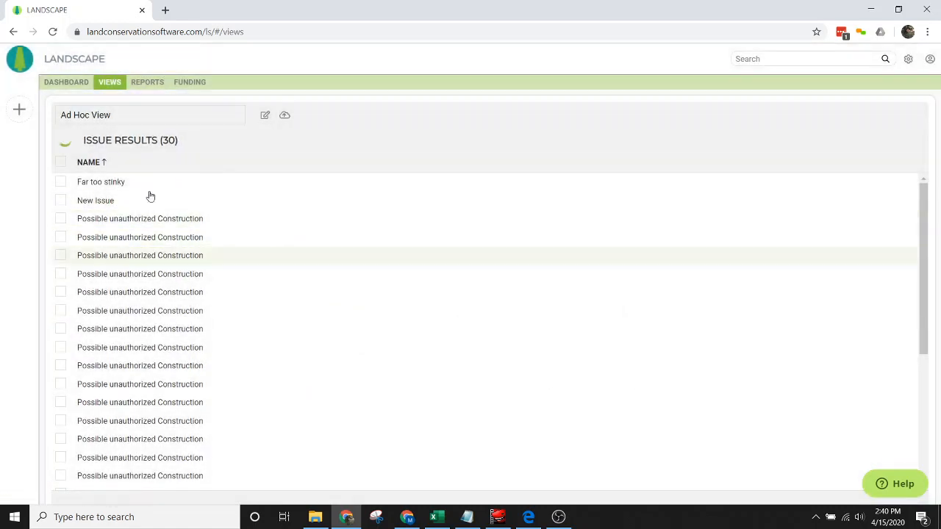
click(592, 183)
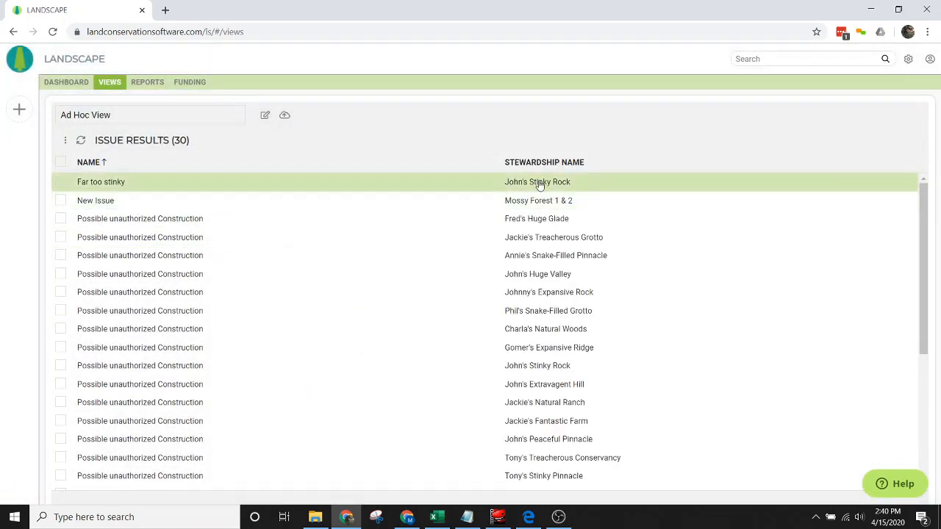
Step: Reorder the issue result columns so Stewardship Name comes before Name
click(65, 139)
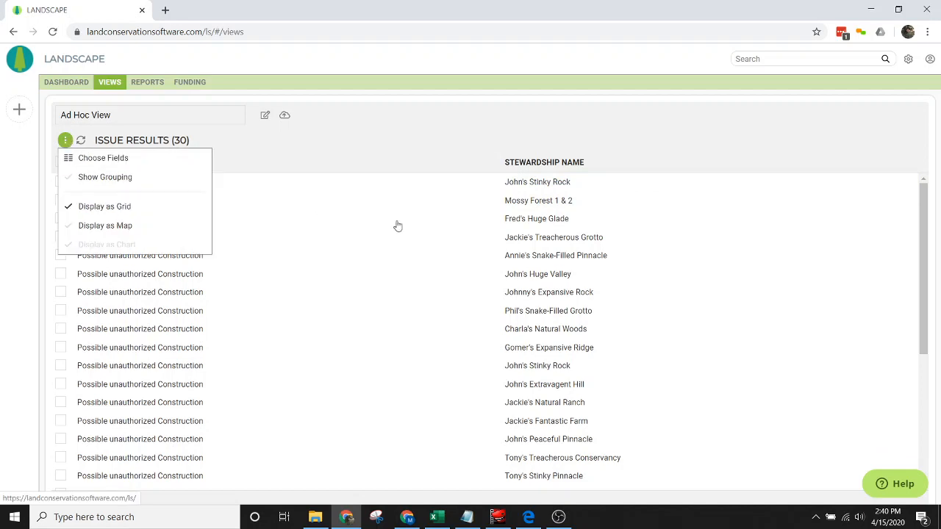
click(139, 160)
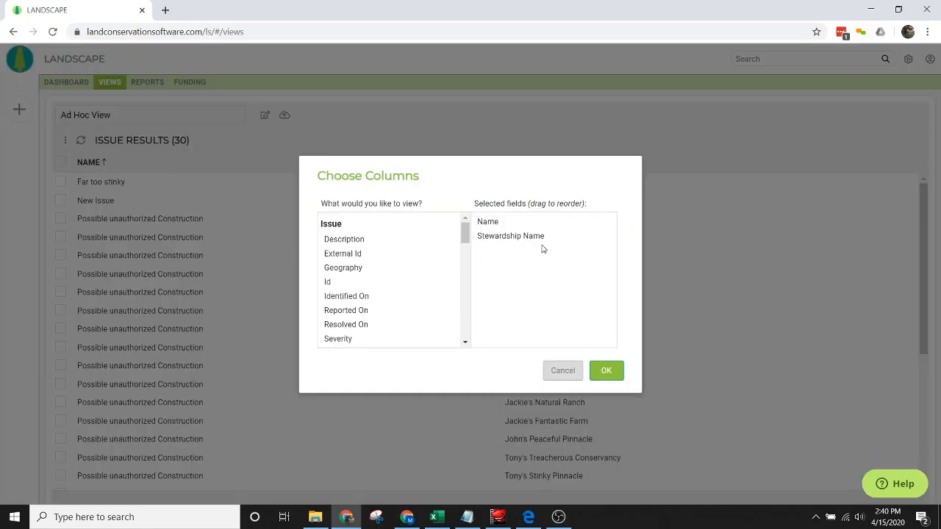
drag(542, 249, 537, 218)
click(608, 372)
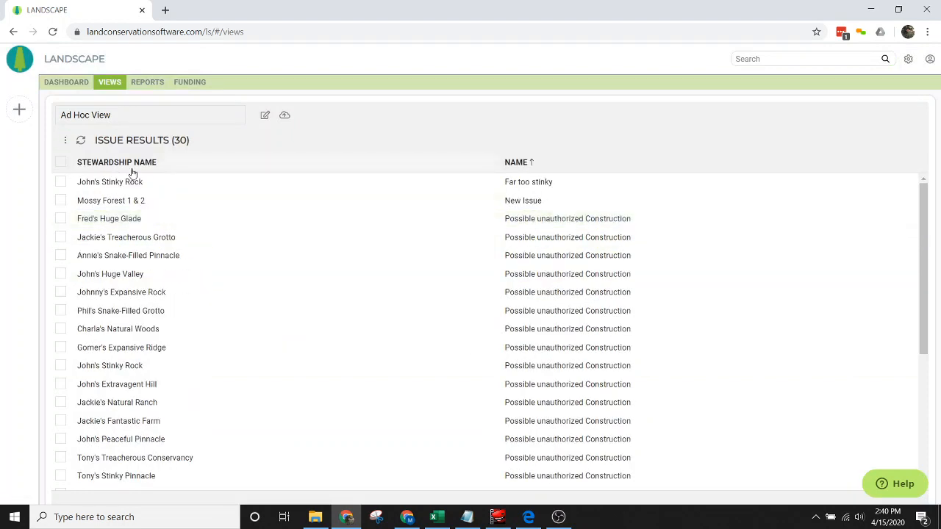
Step: Add the issue's Identified On field as the third results column and look over the list
click(65, 140)
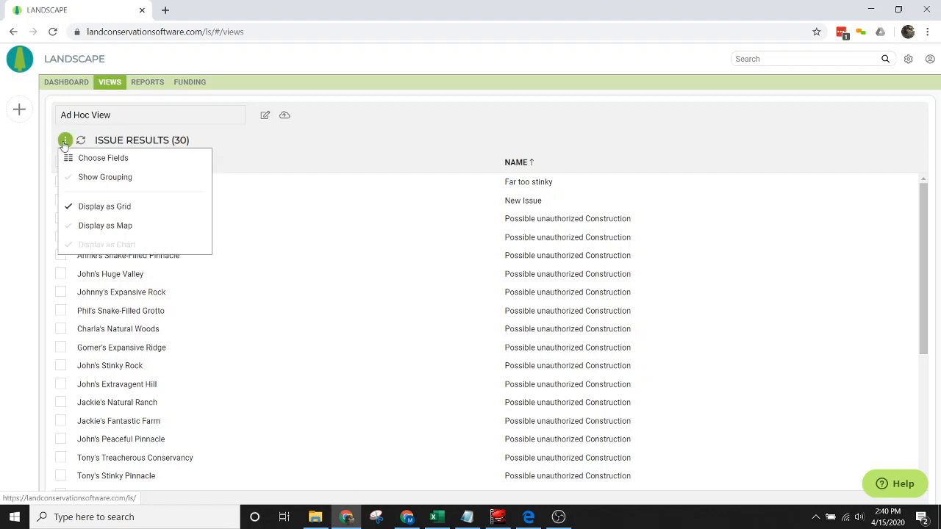
click(83, 158)
click(385, 253)
scroll(375, 267, down, 5)
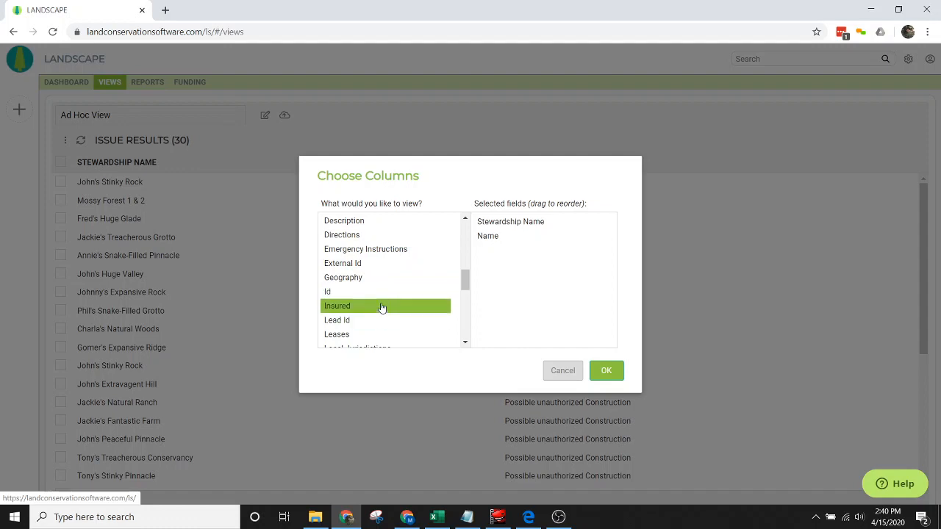
scroll(379, 302, up, 5)
click(377, 297)
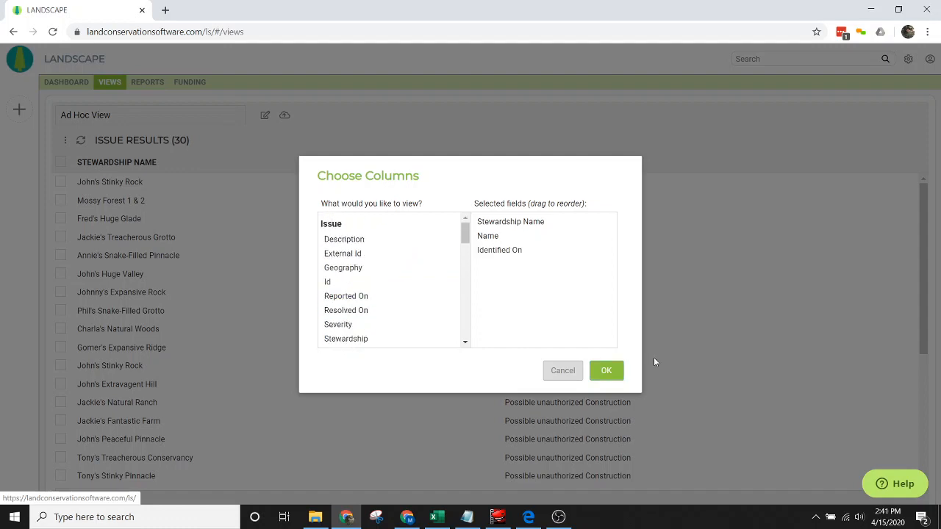
click(606, 372)
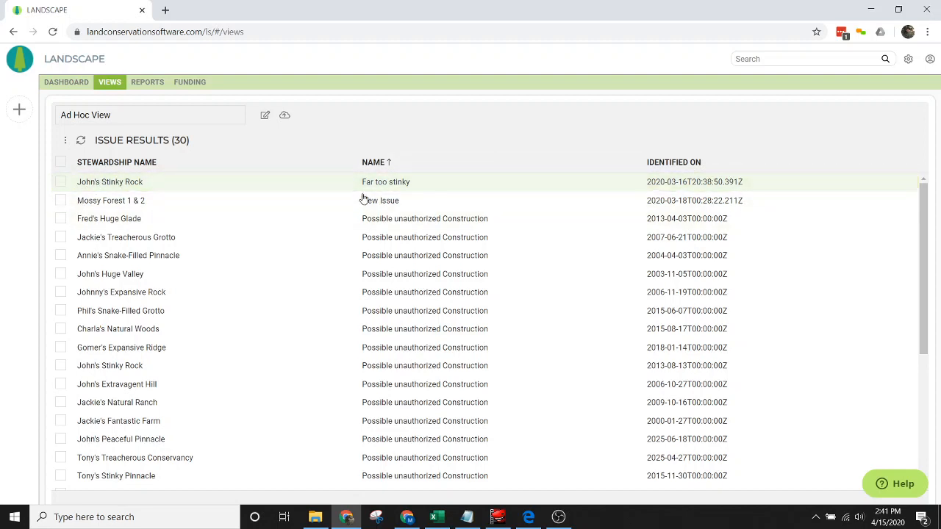
scroll(283, 314, down, 5)
scroll(277, 314, up, 5)
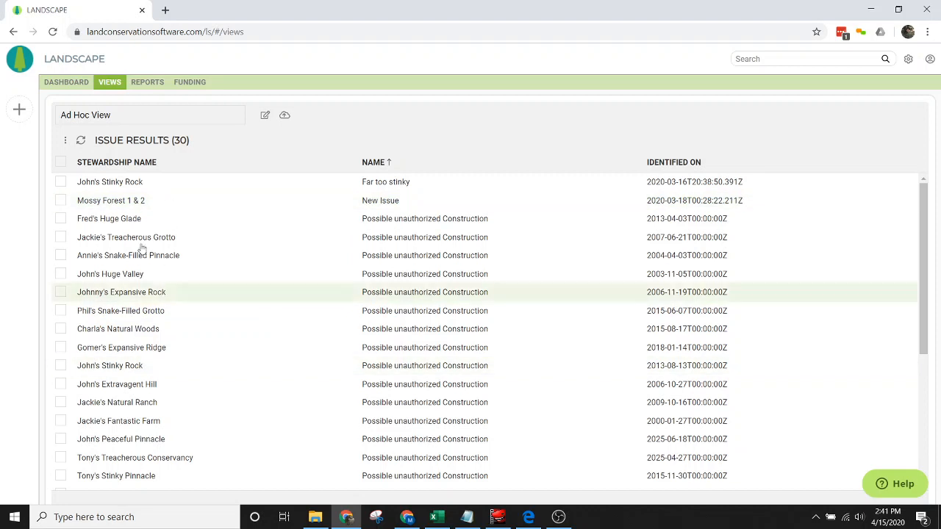
Step: Save the current ad hoc issue results as a view named "Issues View 2"
click(286, 116)
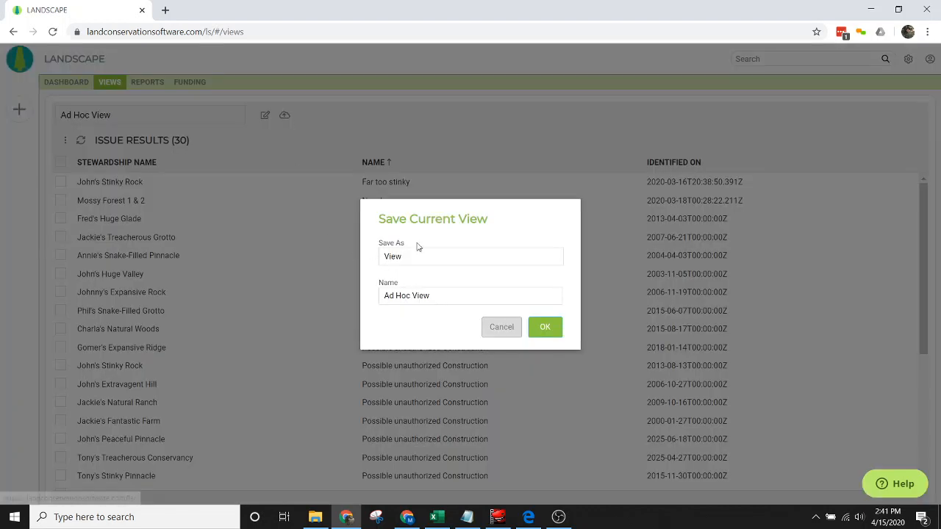
click(448, 295)
drag(448, 295, 334, 295)
text(Issues V)
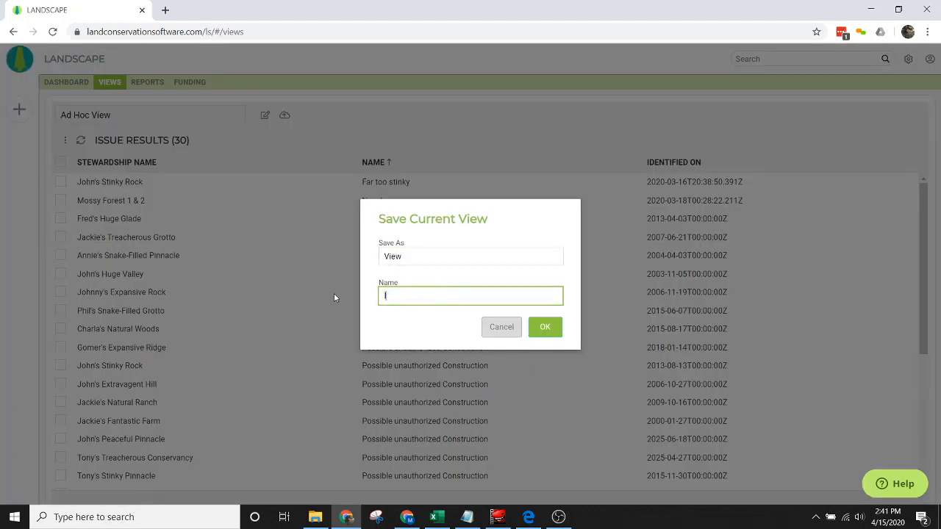
text(iew 2)
click(547, 331)
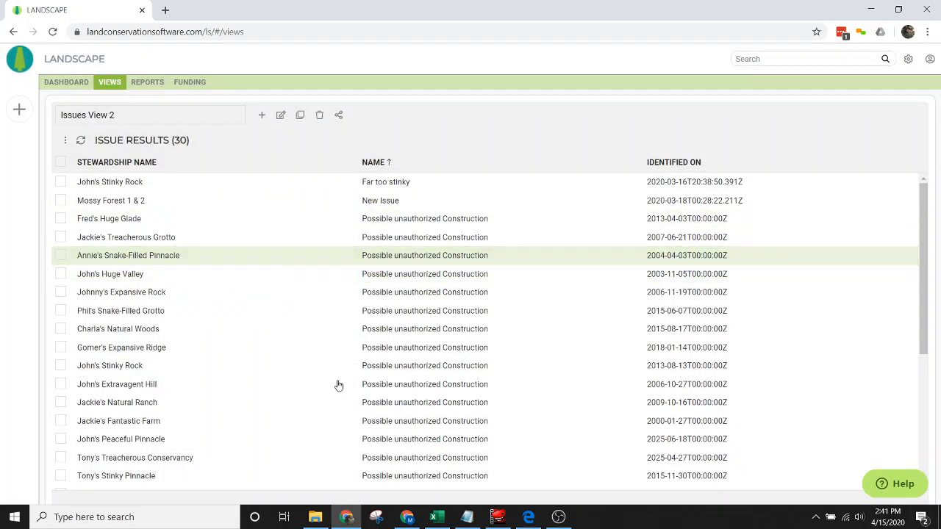
Step: Open the Huge Valley site's issue from the results and generate its Issues Report
scroll(321, 313, down, 5)
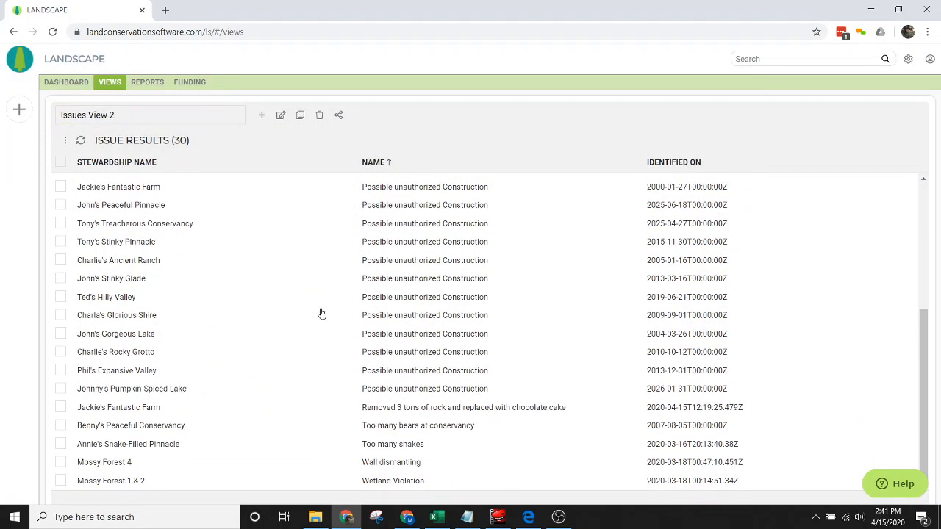
scroll(321, 313, up, 5)
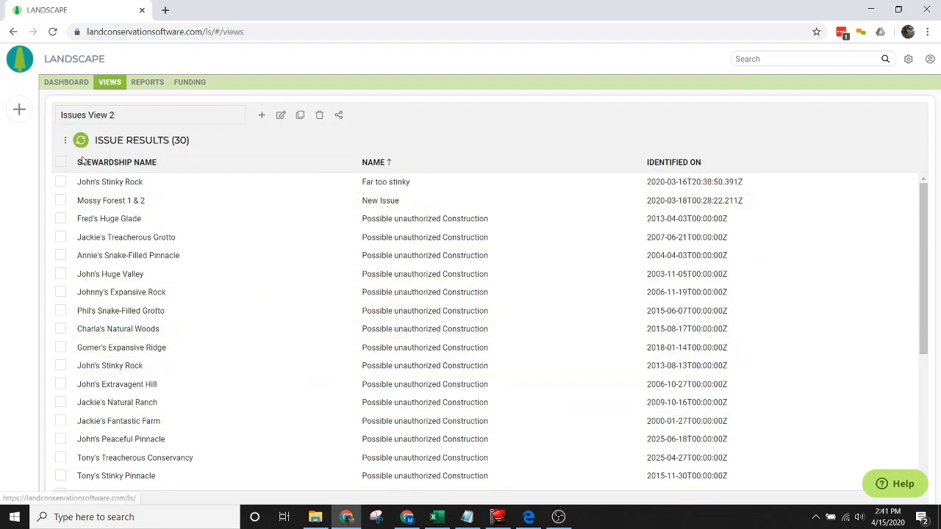
click(178, 281)
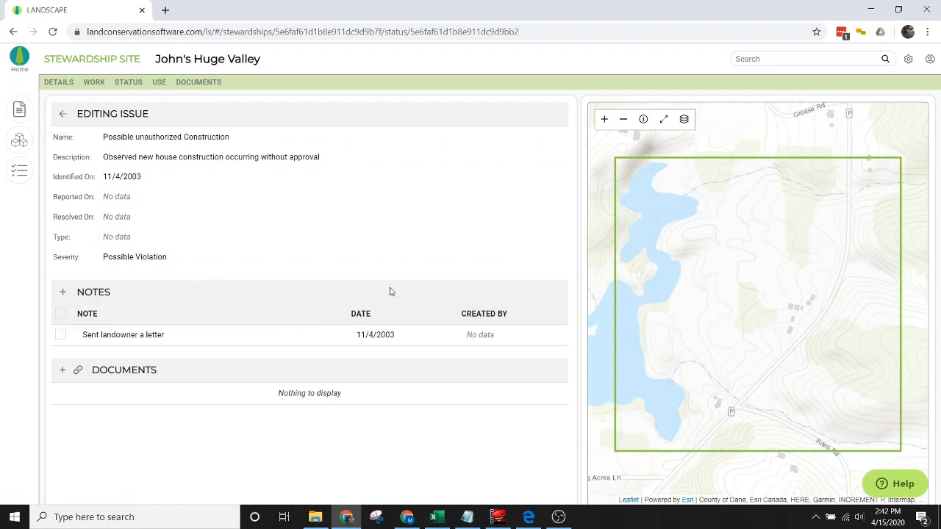
click(20, 111)
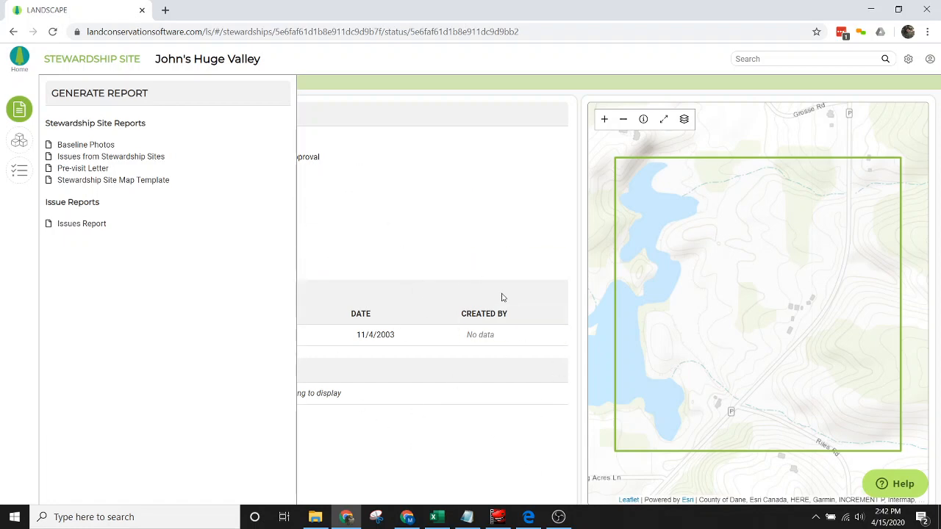
click(82, 224)
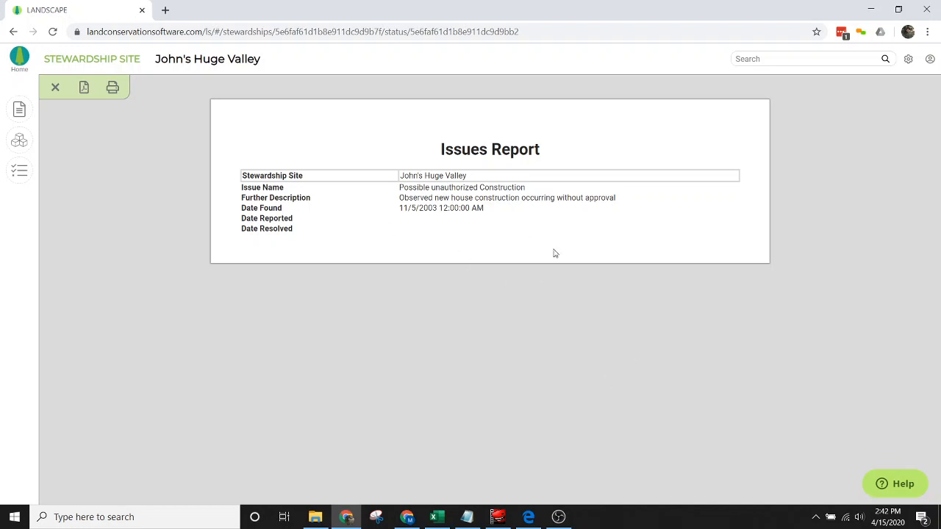
Step: Close the single-issue report, leave the stewardship site and return to the Issues View 2 results
click(55, 88)
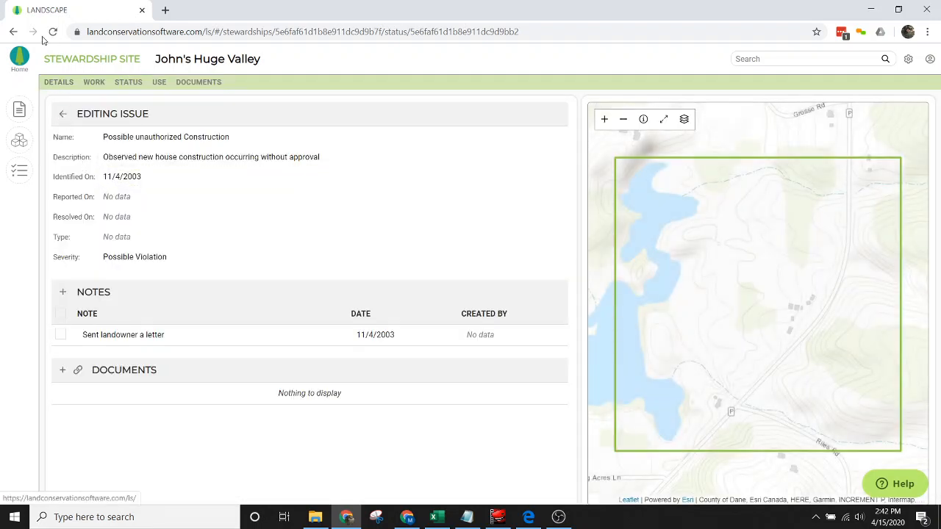
click(62, 115)
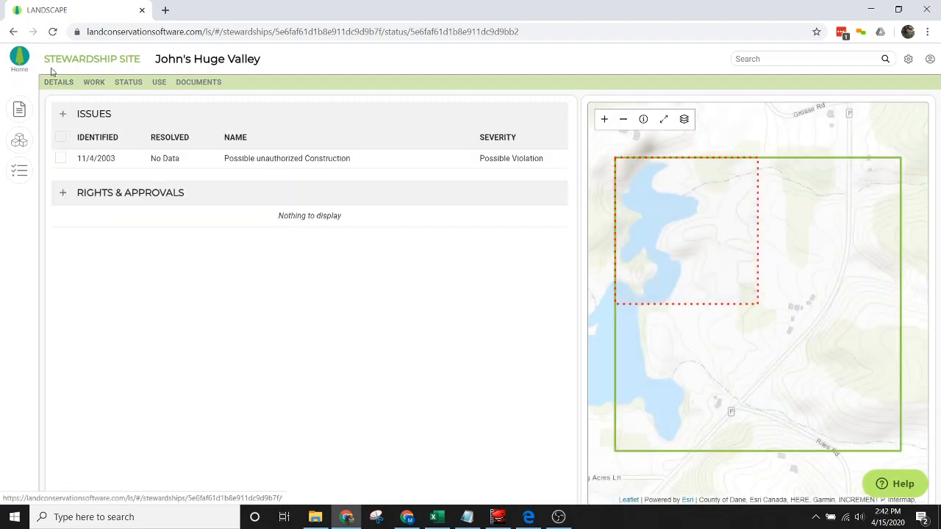
click(19, 59)
click(110, 83)
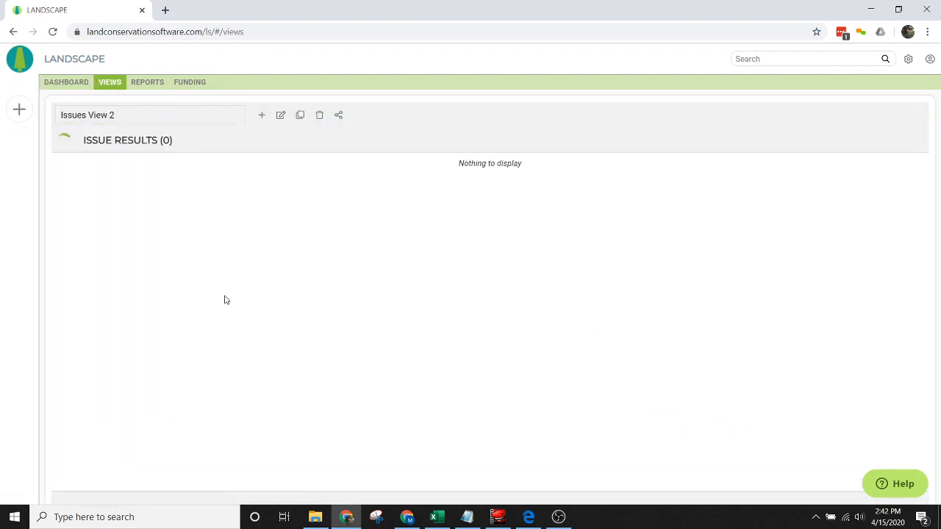
click(256, 236)
click(301, 296)
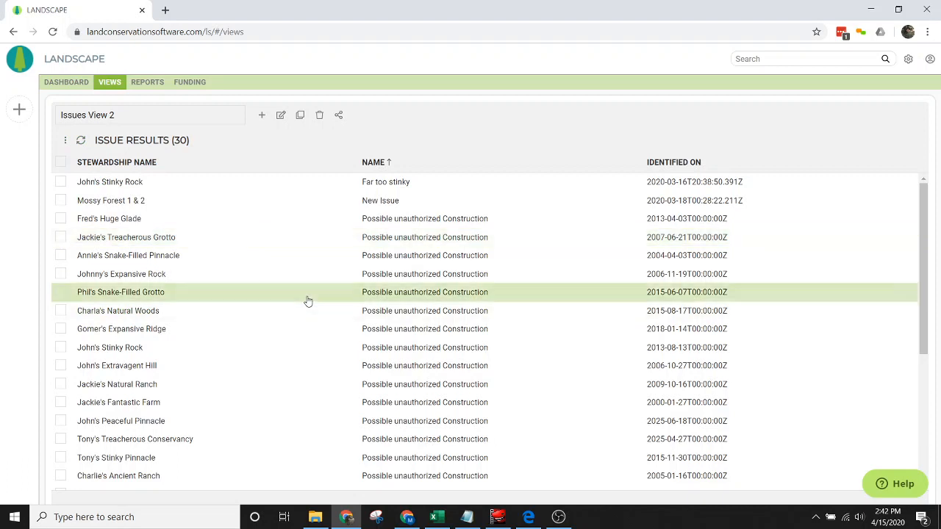
Step: Select all issues in Issues View 2 and export them with the Issues Report template
click(61, 163)
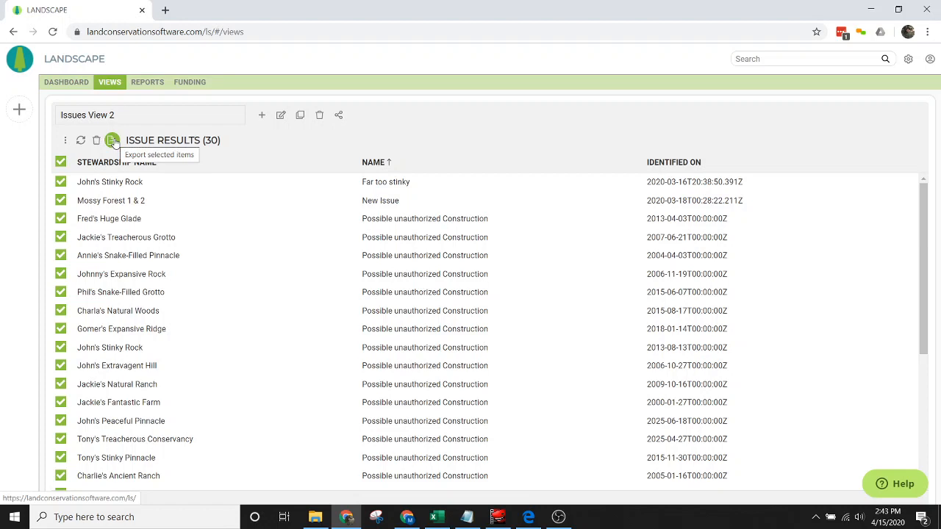
click(112, 141)
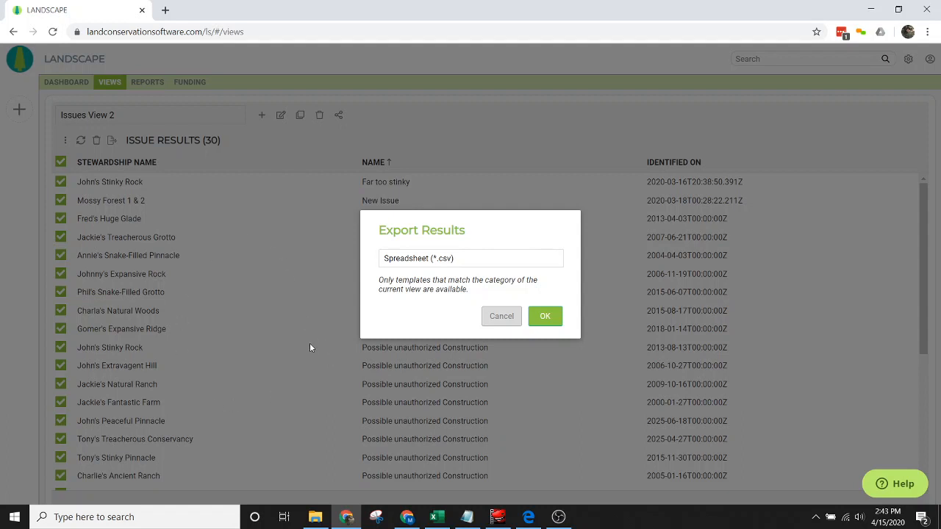
click(492, 261)
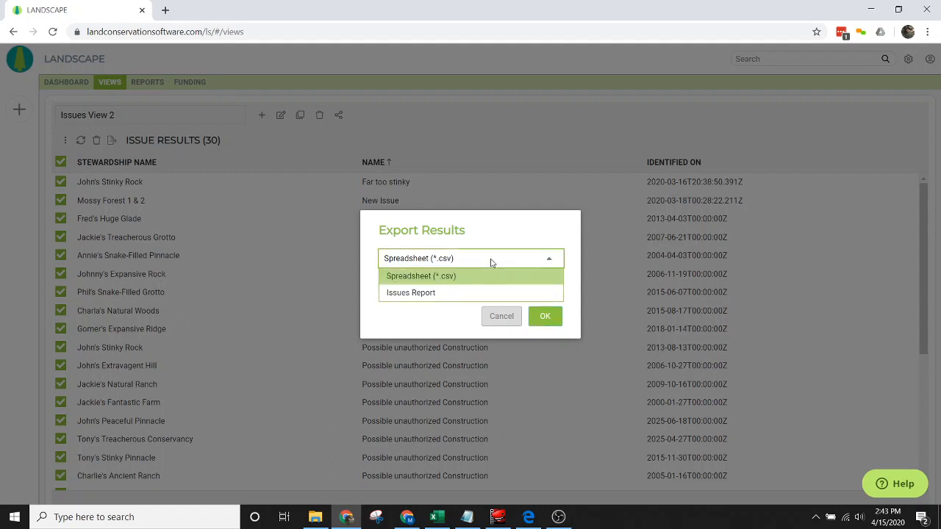
click(432, 294)
click(547, 318)
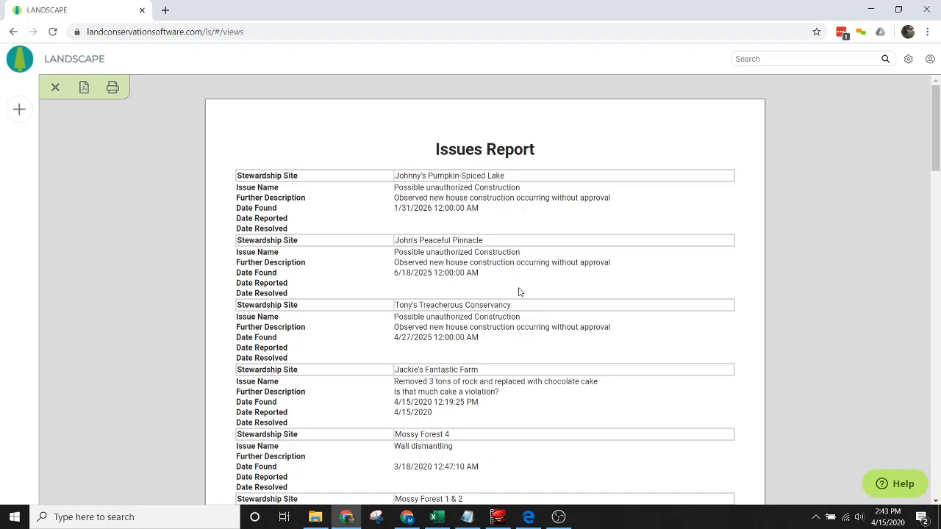
Step: Look through the combined Issues Report, checking the date format, sort order and spacing between issues, and close it
scroll(508, 288, down, 3)
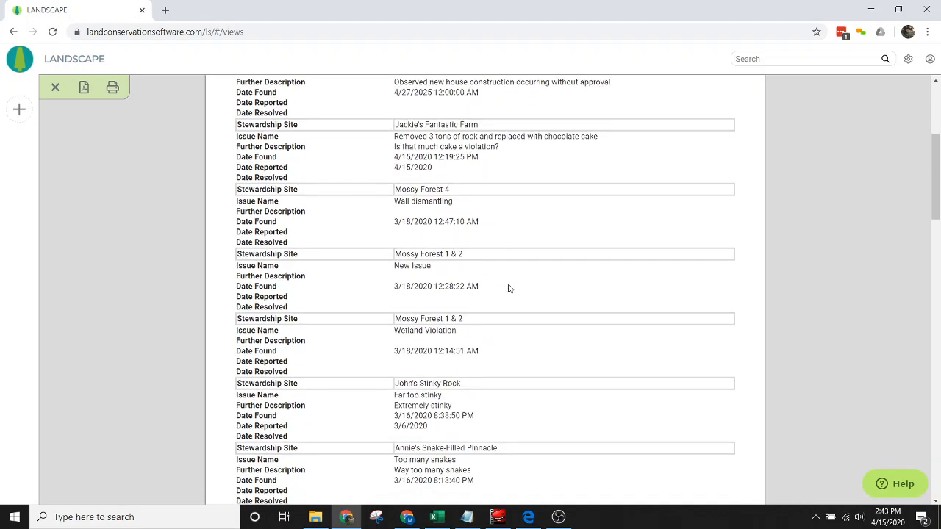
scroll(509, 288, down, 1)
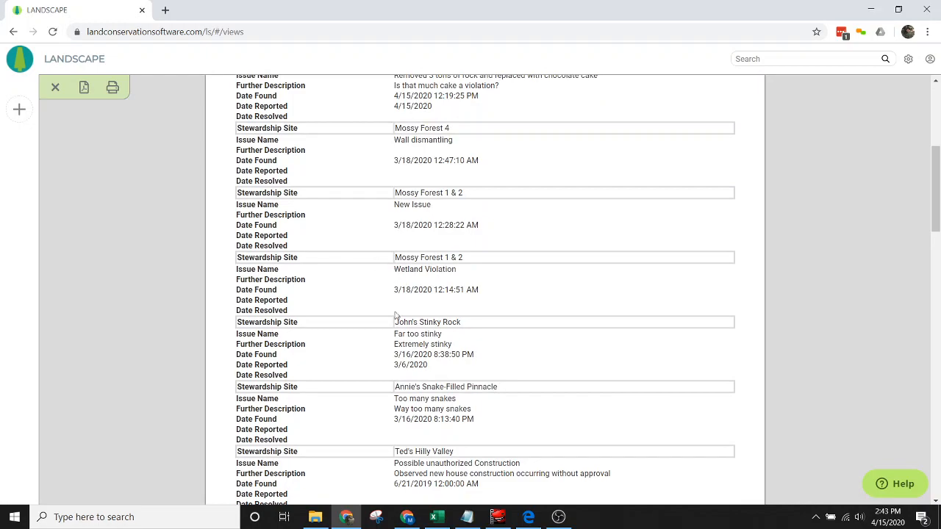
scroll(468, 314, up, 4)
scroll(466, 305, down, 12)
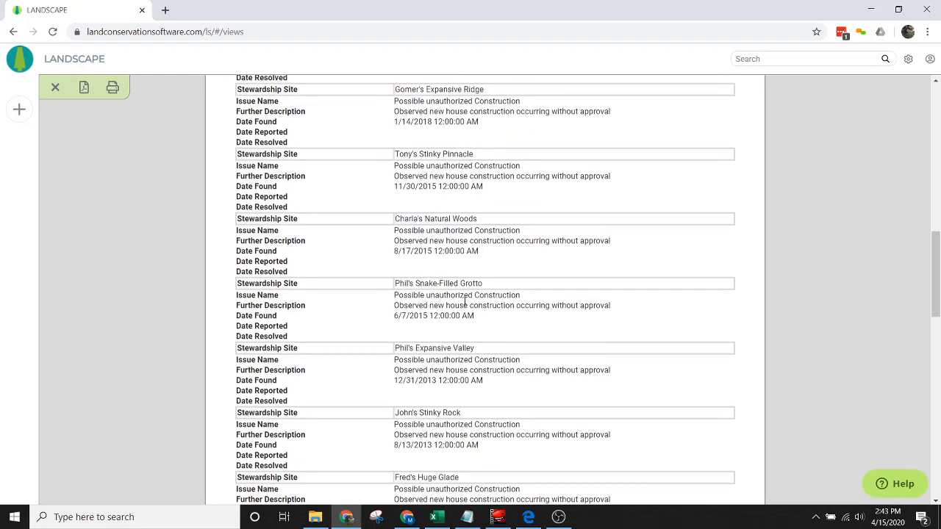
scroll(465, 301, down, 8)
scroll(464, 305, up, 10)
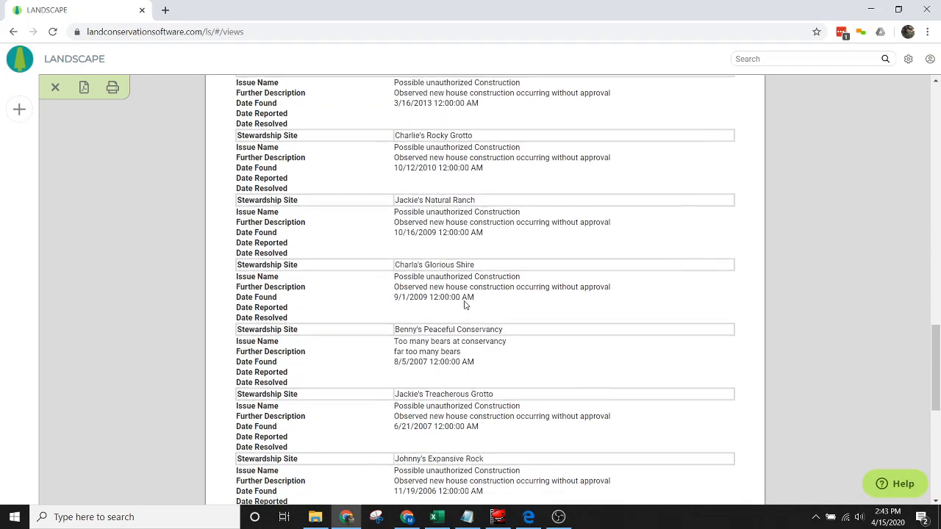
scroll(465, 305, up, 6)
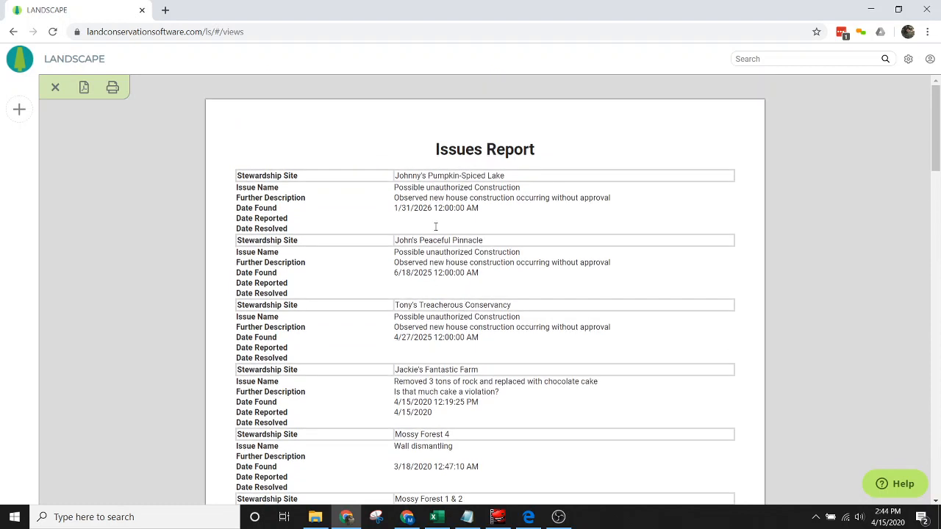
drag(394, 208, 455, 208)
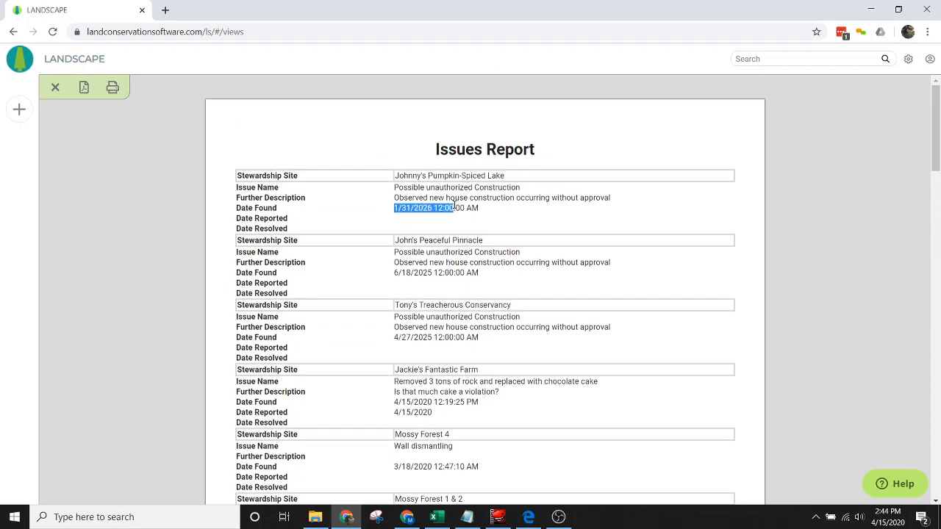
click(453, 207)
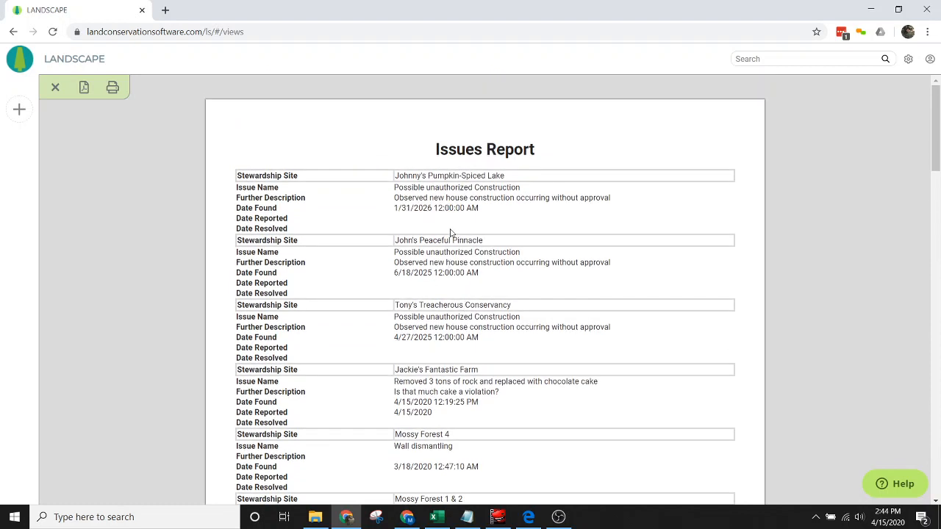
scroll(445, 234, down, 3)
scroll(444, 234, down, 2)
scroll(444, 233, up, 6)
scroll(486, 296, down, 2)
scroll(486, 296, up, 3)
click(55, 87)
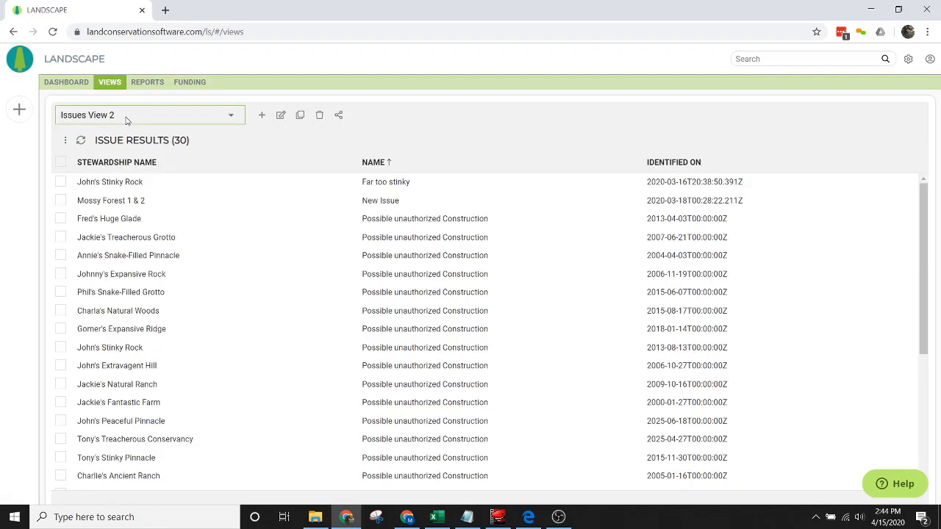
Step: Open the Issues Report template's basic content for editing at the end, below the Date Resolved row
click(144, 84)
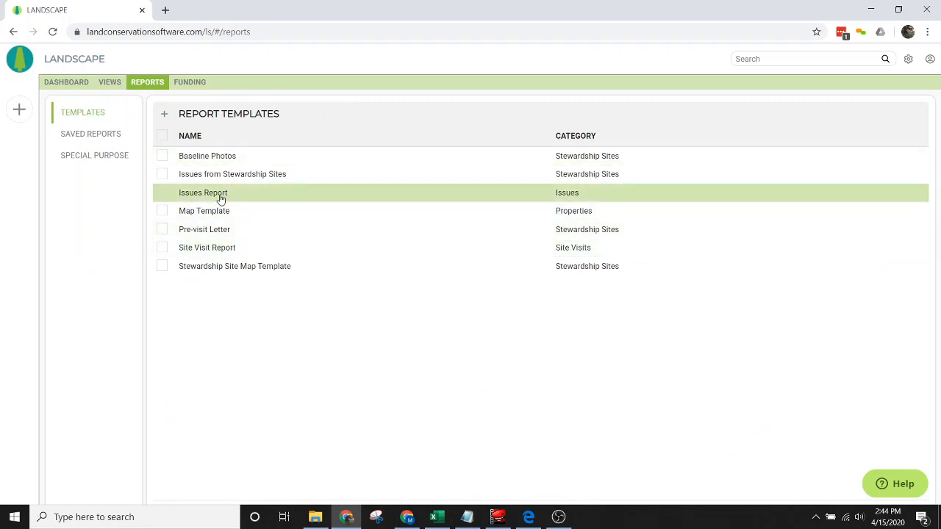
click(220, 195)
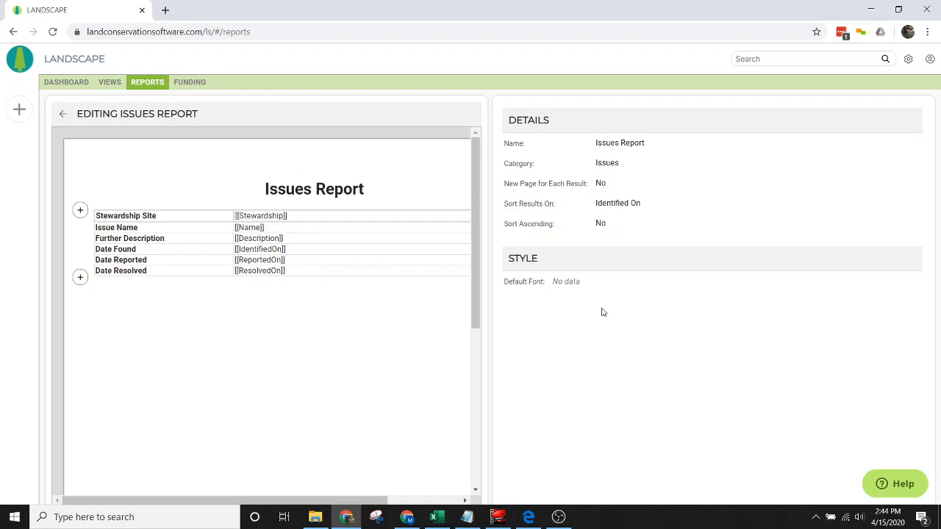
click(357, 273)
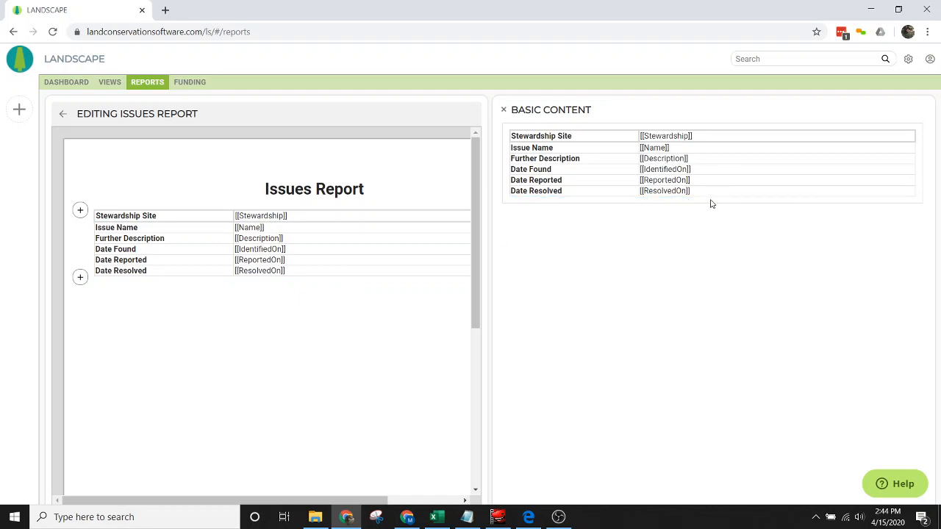
click(709, 200)
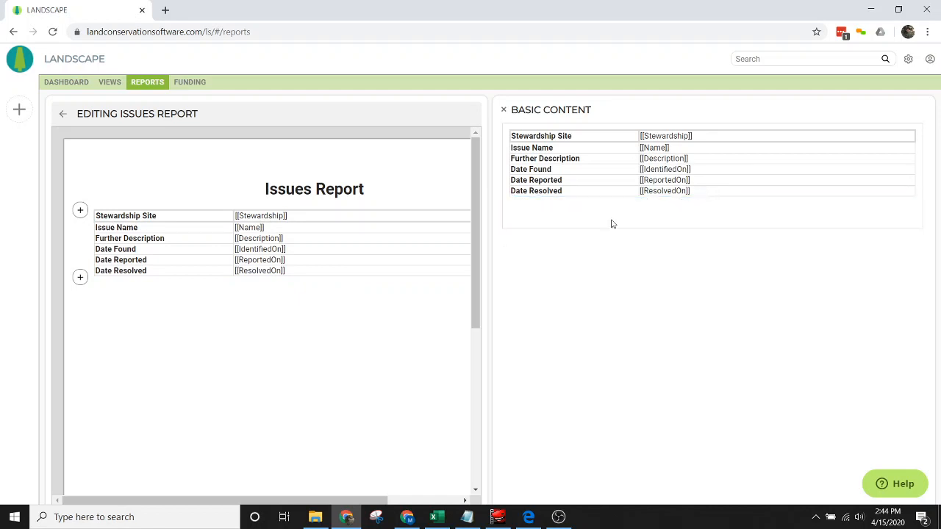